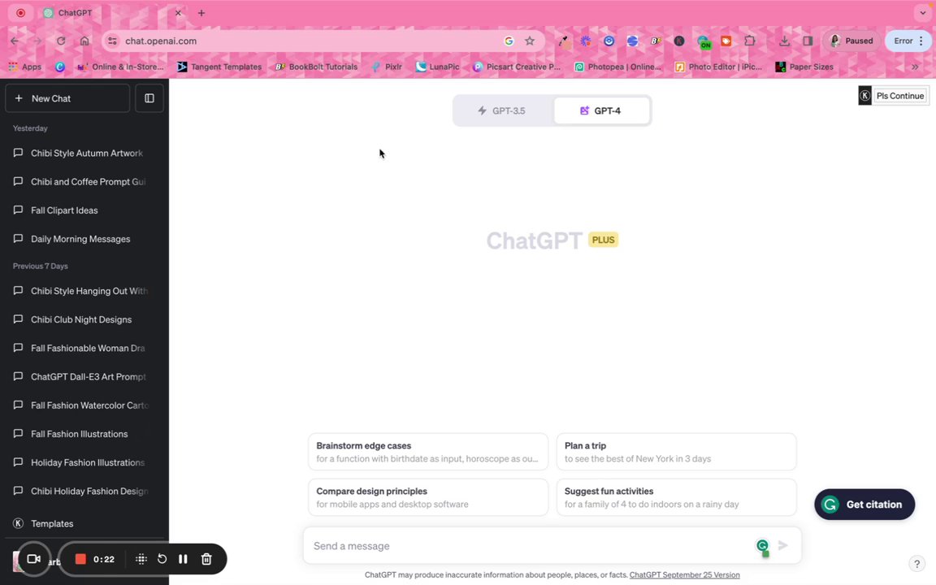
Paste and submit the prompt for an airbrushed Chibi cartoon of an African American woman in chic Fall fashion, wearing an olive green sweater and holding coffee.
{"action": "left_click", "coordinate": [238, 37]}
{"action": "left_click", "coordinate": [238, 38]}
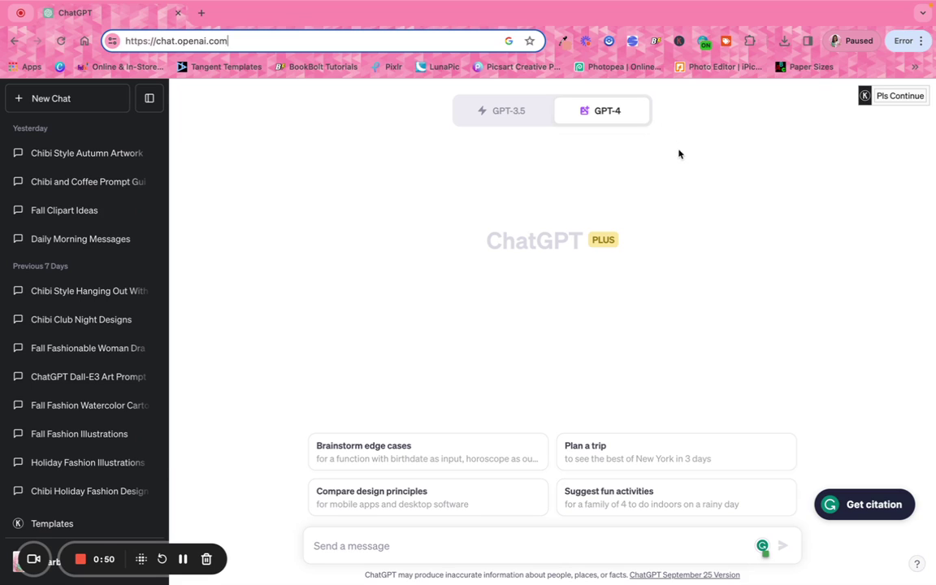
{"action": "right_click", "coordinate": [340, 543]}
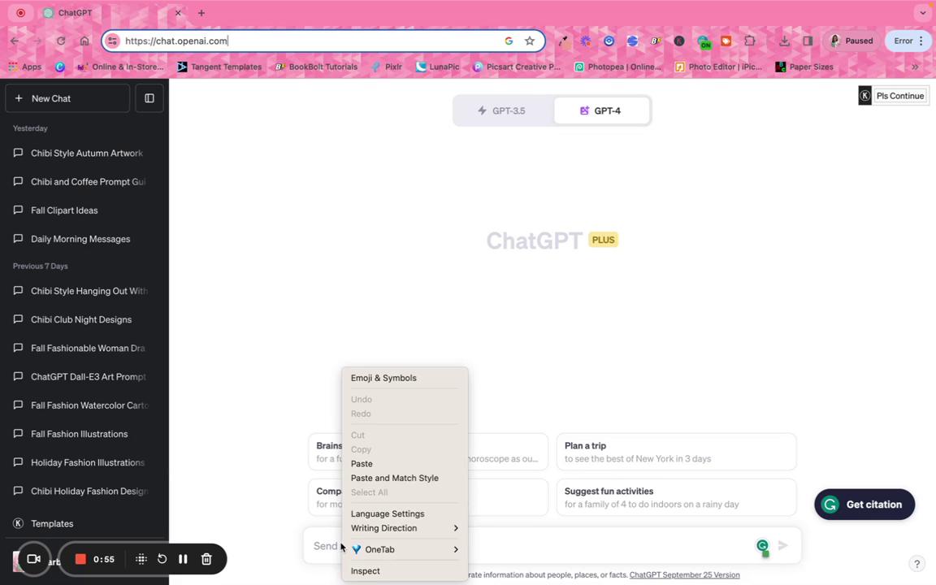
{"action": "left_click", "coordinate": [365, 464]}
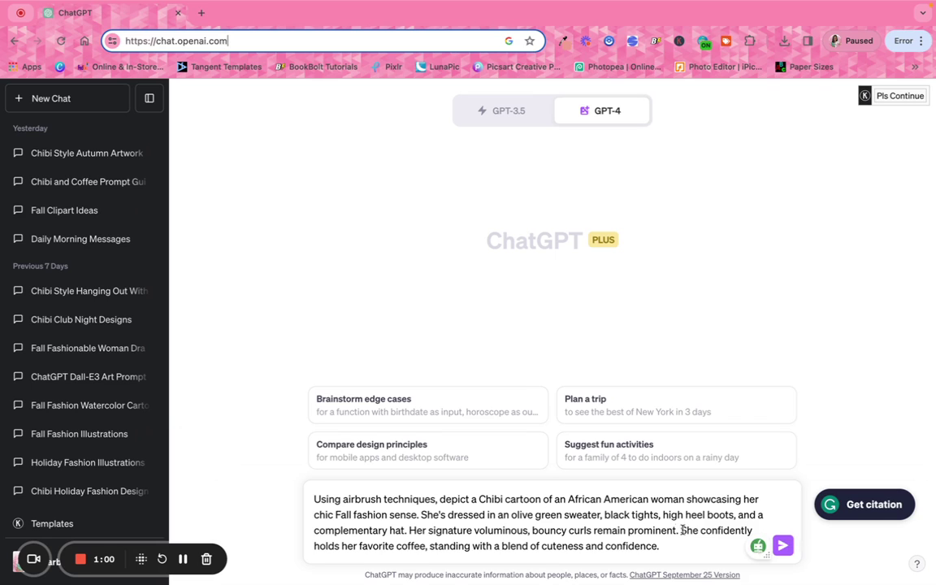
{"action": "left_click", "coordinate": [785, 546]}
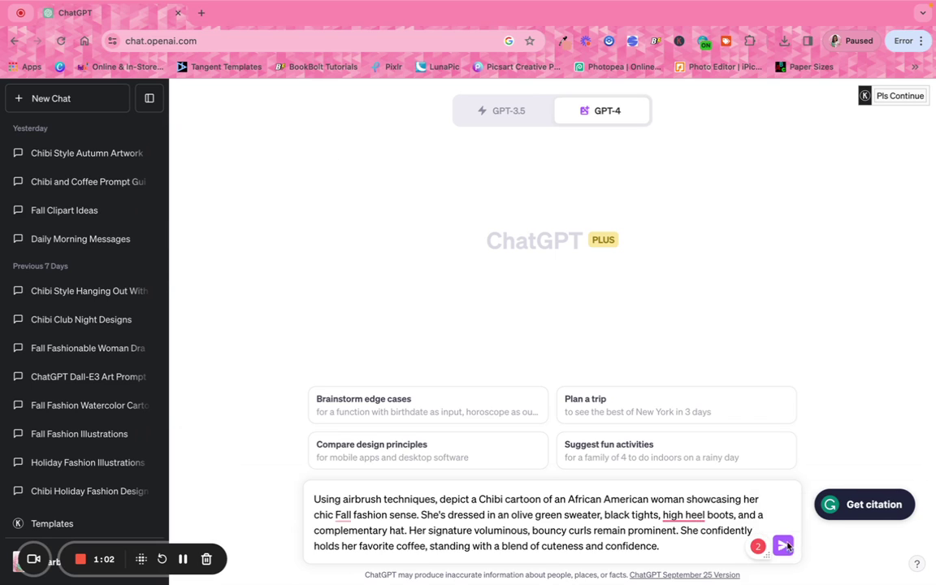
{"action": "left_click", "coordinate": [785, 546]}
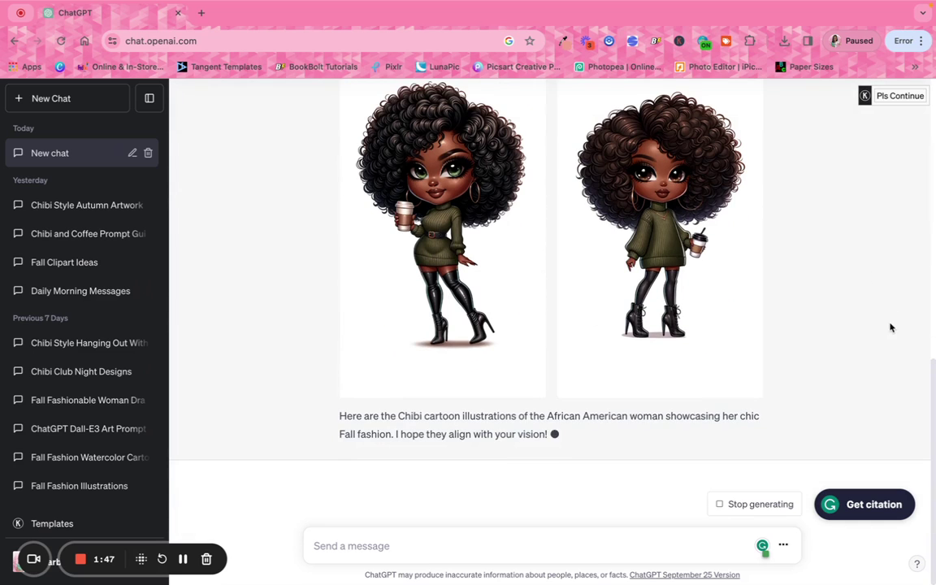
Examine the four generated Chibi illustrations one by one in the enlarged view, returning to the first one.
{"action": "left_click_drag", "start_coordinate": [933, 327], "coordinate": [923, 169]}
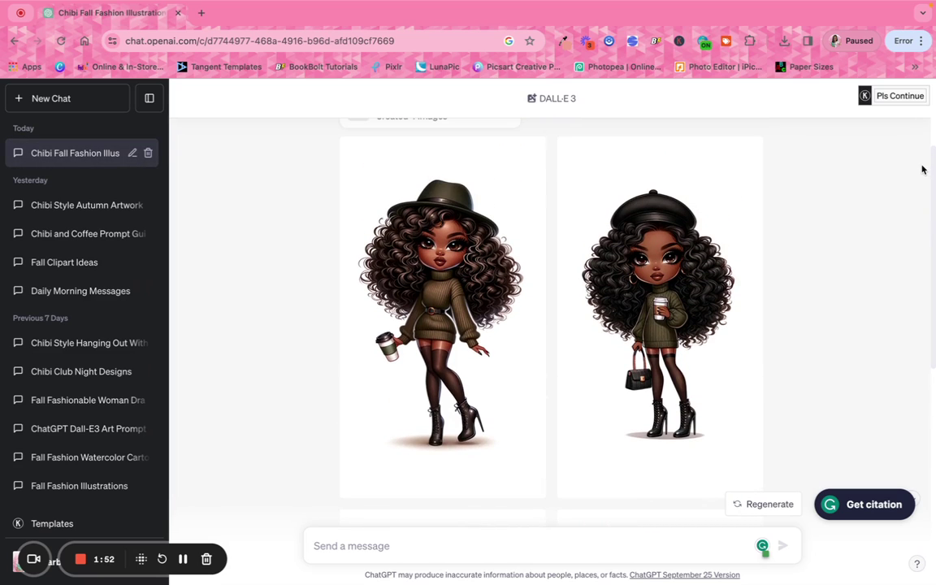
{"action": "left_click_drag", "start_coordinate": [923, 169], "coordinate": [903, 168]}
{"action": "scroll", "coordinate": [903, 168], "scroll_direction": "down", "scroll_amount": 1}
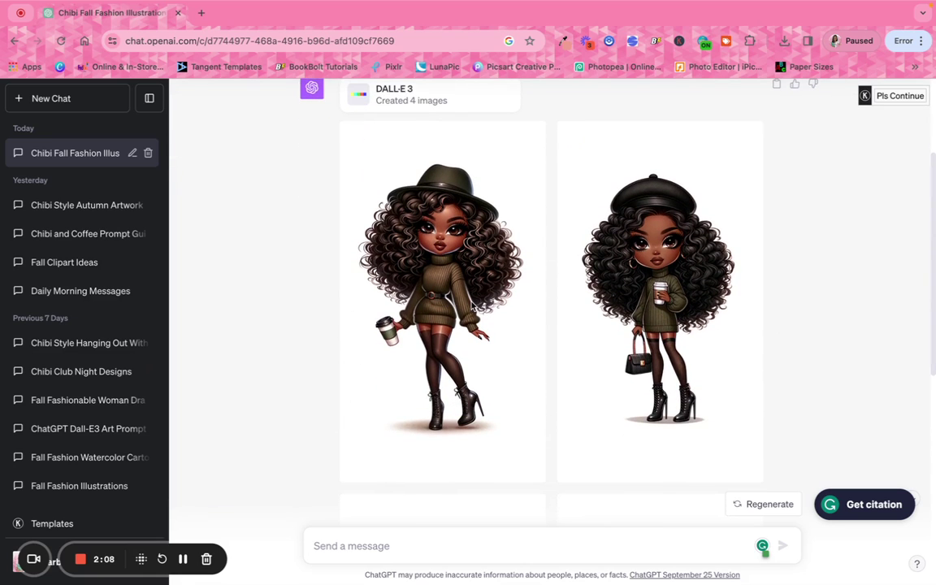
{"action": "left_click", "coordinate": [473, 308]}
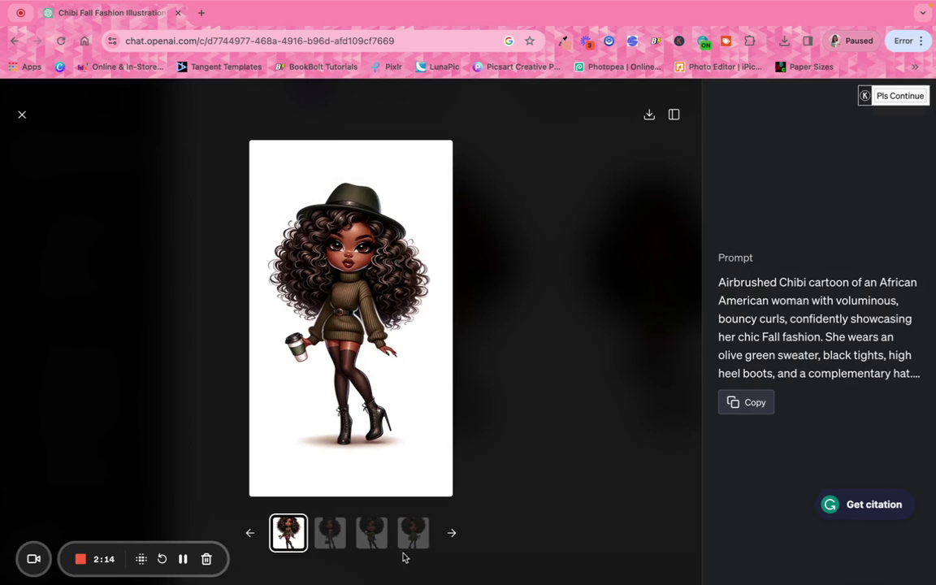
{"action": "left_click", "coordinate": [458, 535]}
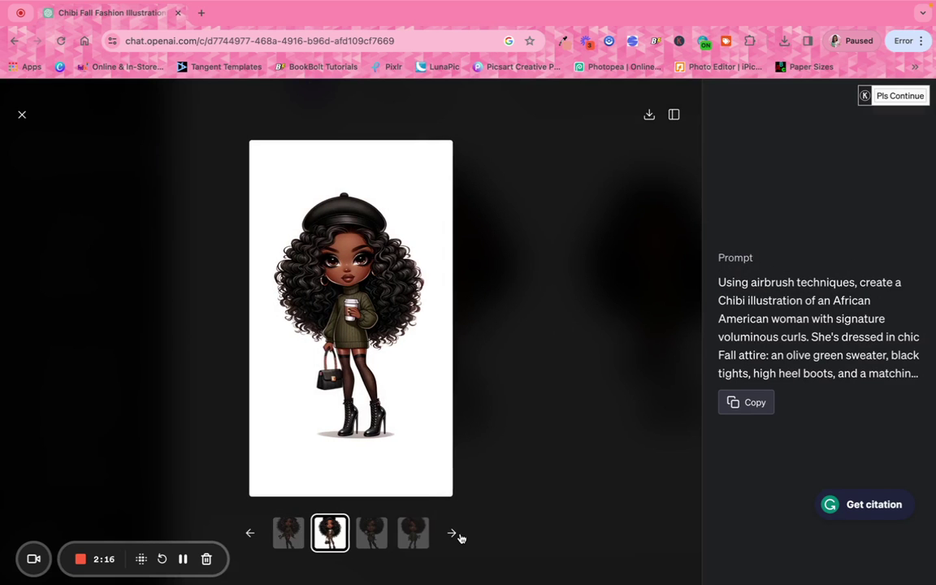
{"action": "left_click", "coordinate": [459, 536]}
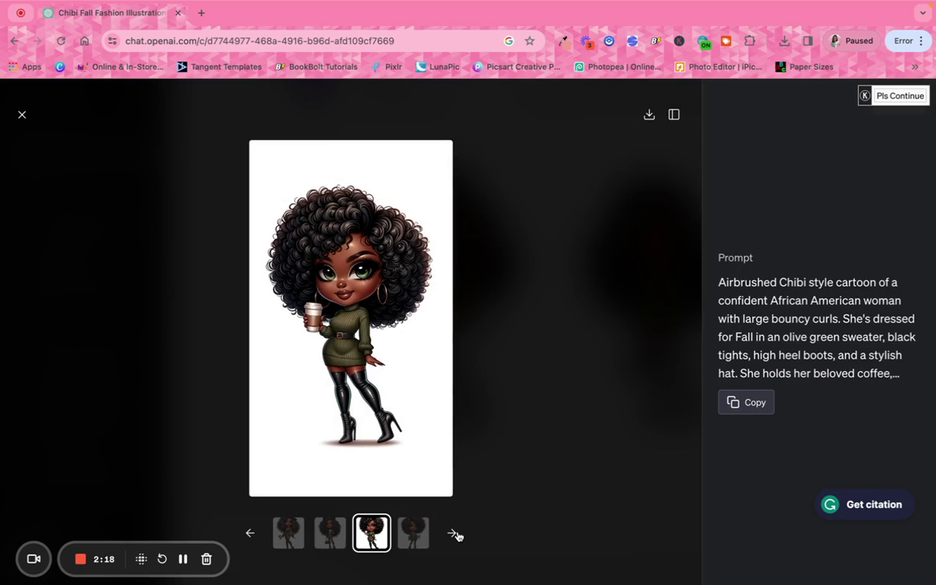
{"action": "left_click", "coordinate": [455, 535]}
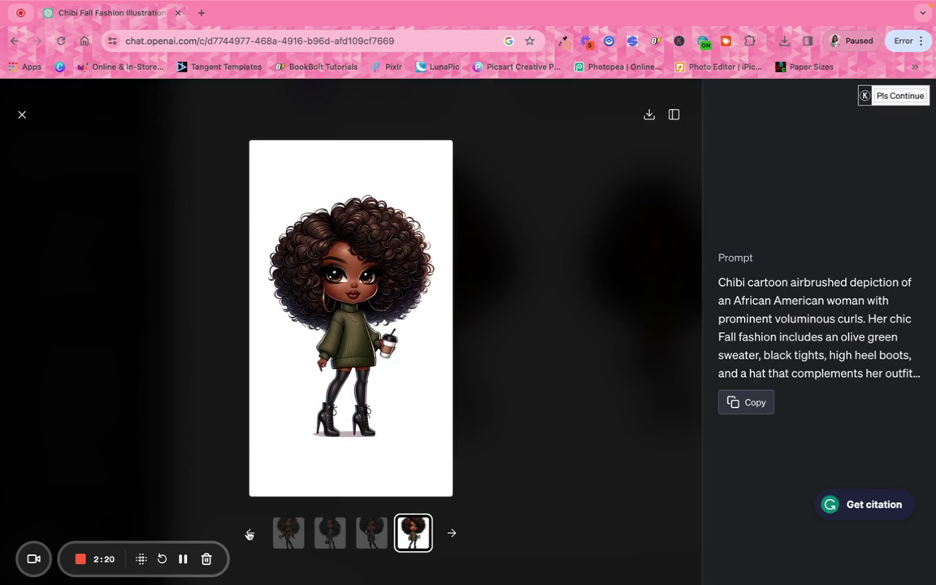
{"action": "left_click", "coordinate": [250, 535]}
{"action": "left_click", "coordinate": [250, 533]}
{"action": "left_click", "coordinate": [250, 533]}
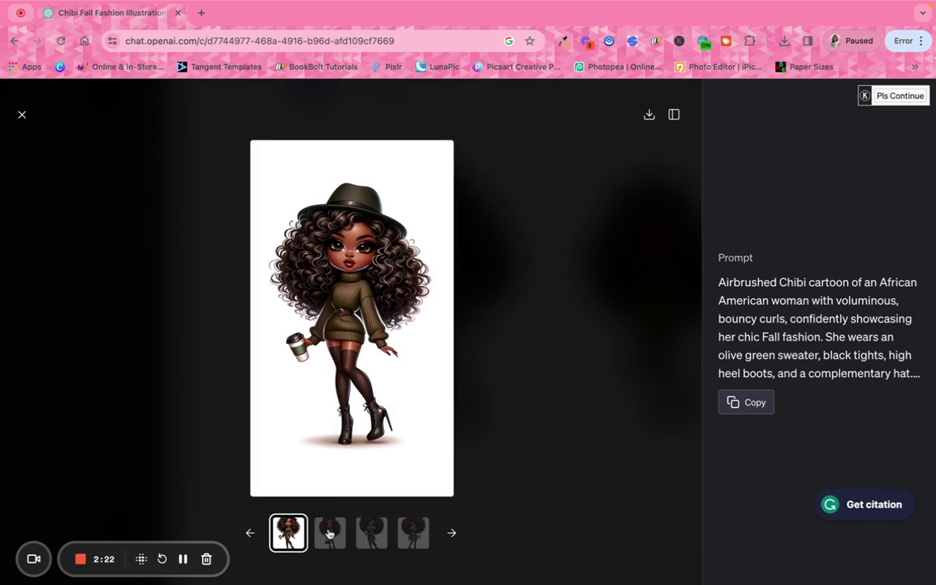
Copy the first illustration's own prompt and submit it as a new message in the same chat.
{"action": "left_click", "coordinate": [746, 403]}
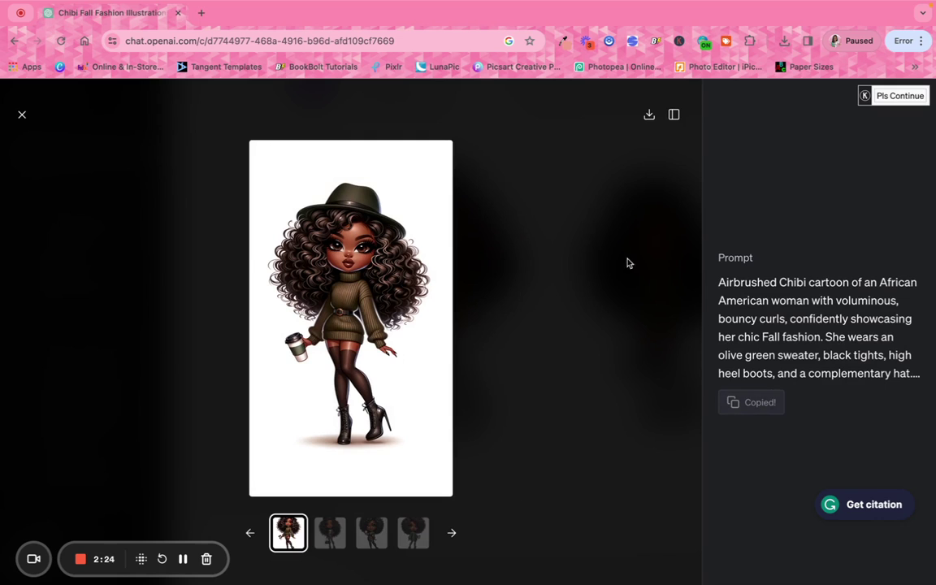
{"action": "left_click", "coordinate": [20, 114]}
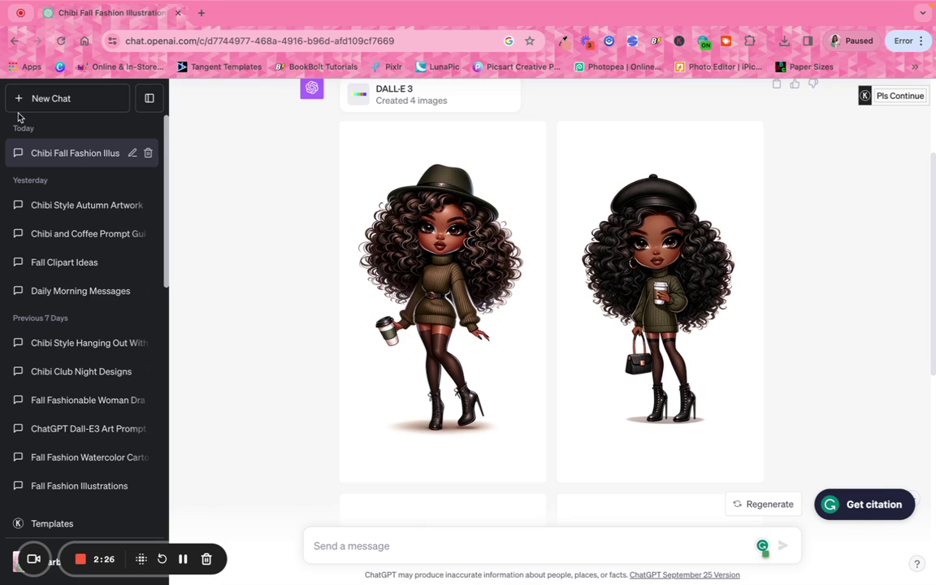
{"action": "scroll", "coordinate": [520, 484], "scroll_direction": "down", "scroll_amount": 2}
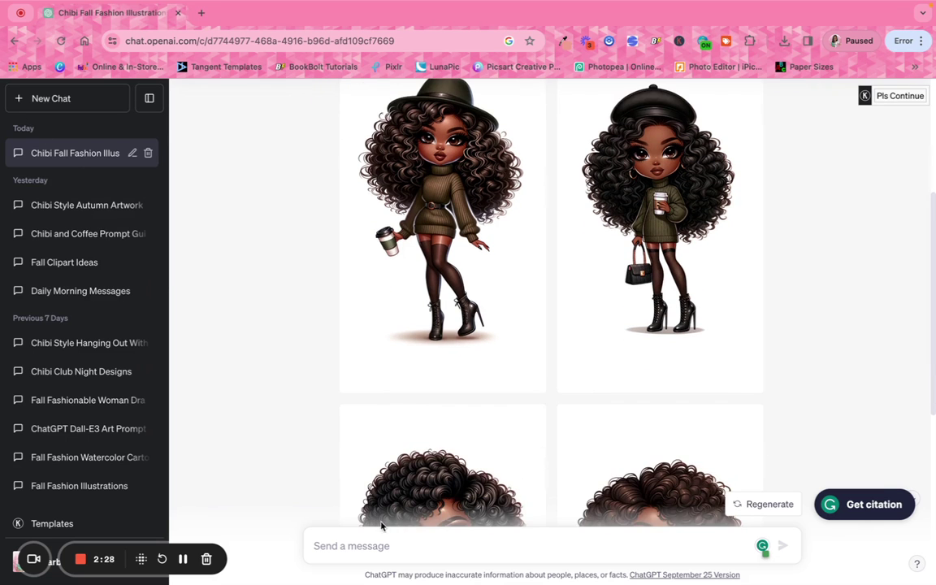
{"action": "right_click", "coordinate": [346, 546]}
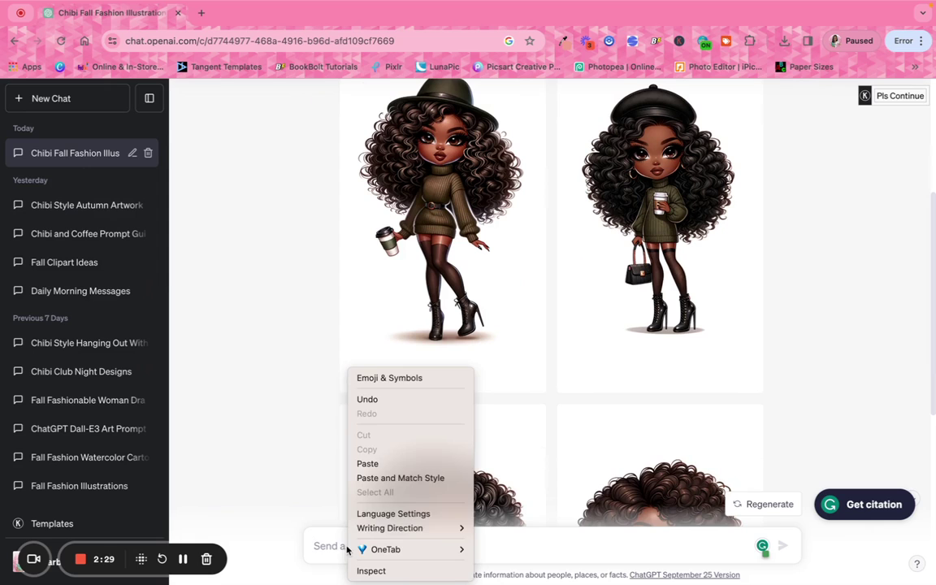
{"action": "left_click", "coordinate": [378, 464]}
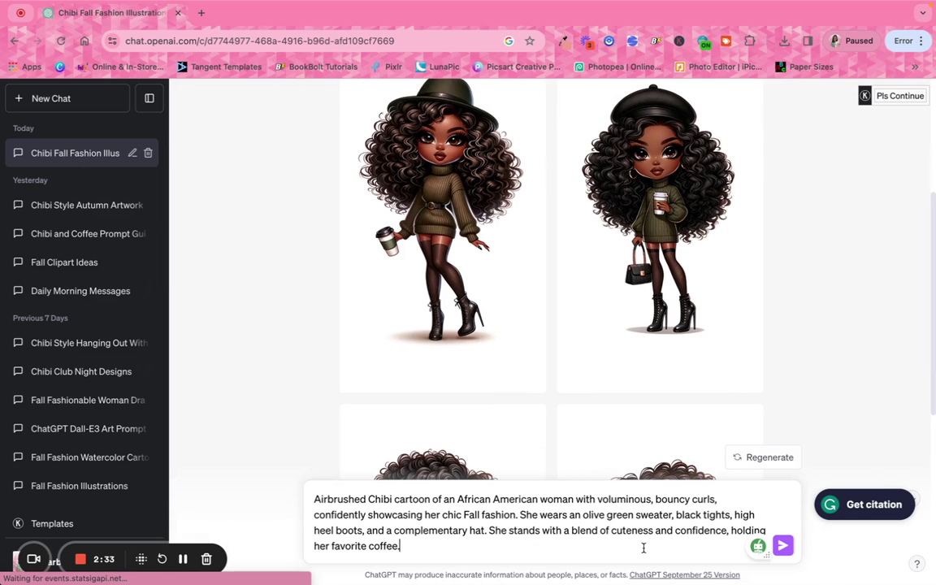
{"action": "key", "text": "Return"}
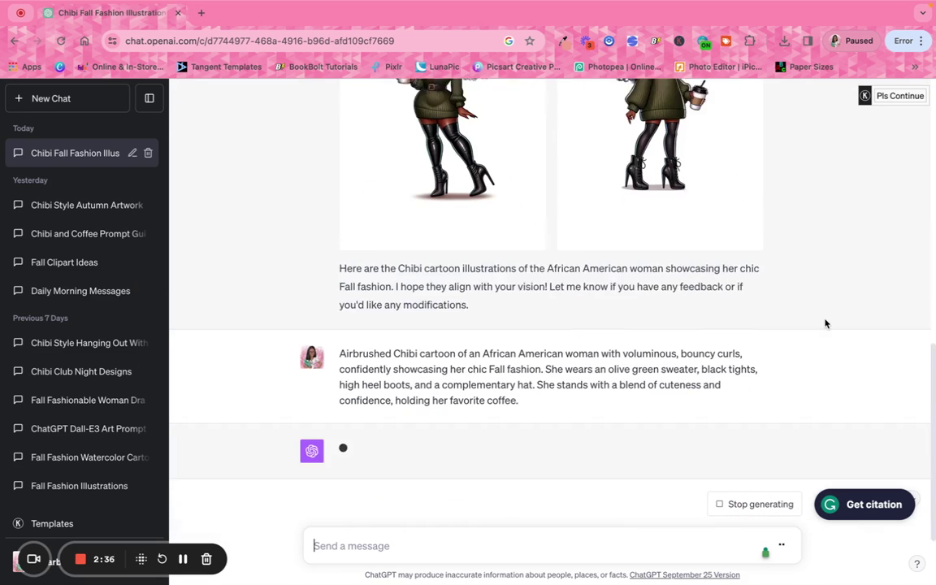
Download the first illustration of the initial set, the woman in the brimmed hat holding coffee at her side.
{"action": "scroll", "coordinate": [595, 361], "scroll_direction": "up", "scroll_amount": 5}
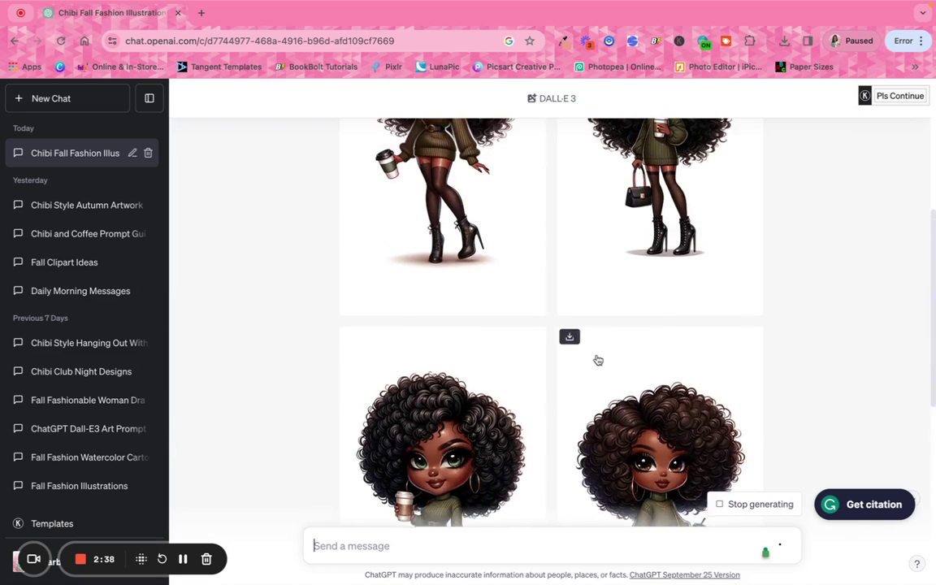
{"action": "scroll", "coordinate": [599, 360], "scroll_direction": "up", "scroll_amount": 3}
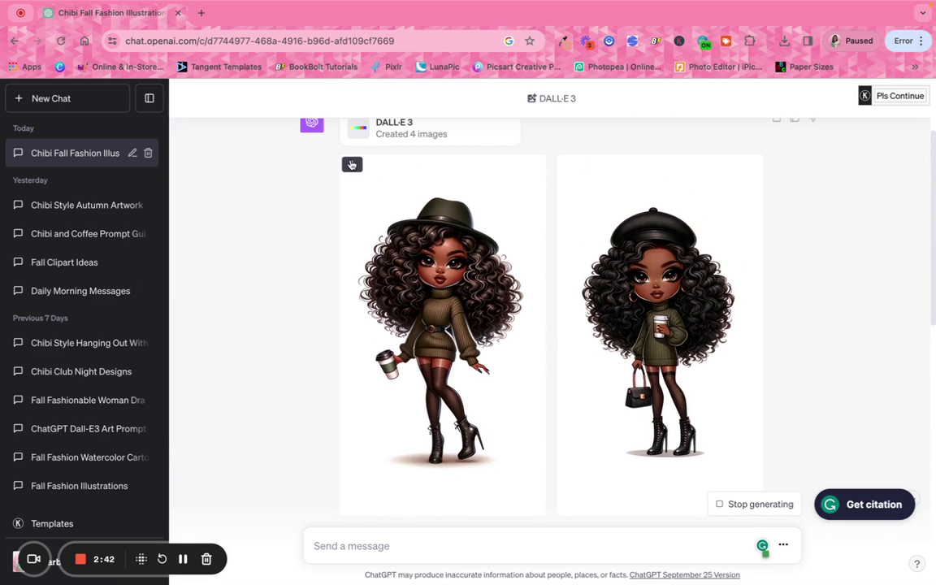
{"action": "left_click", "coordinate": [352, 165]}
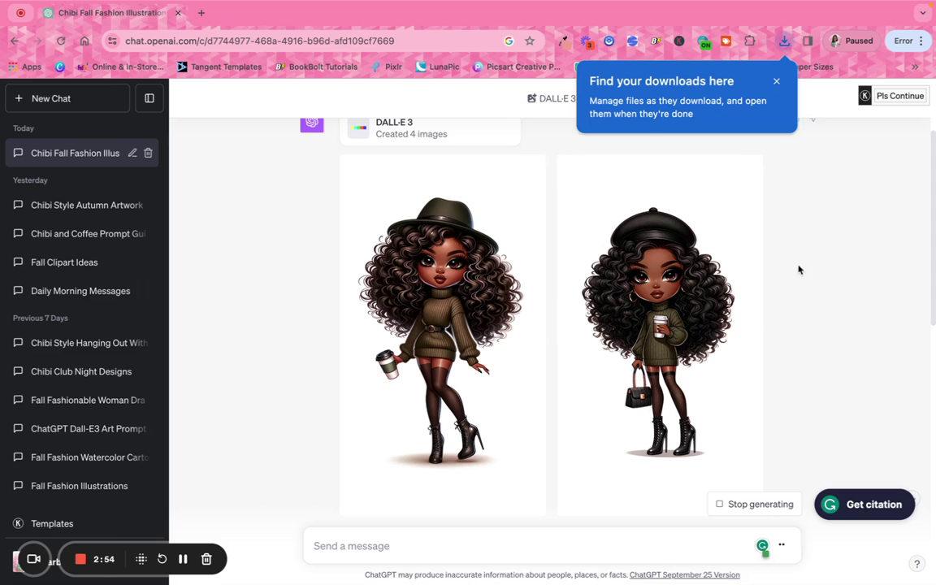
Open the newest downloaded PNG in Preview and show it in a movable window instead of full screen.
{"action": "left_click", "coordinate": [785, 42]}
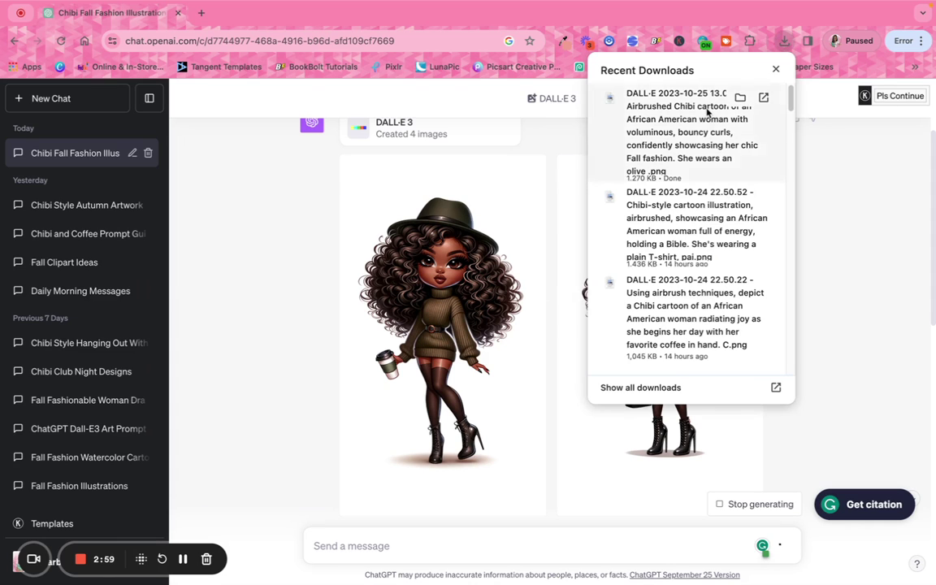
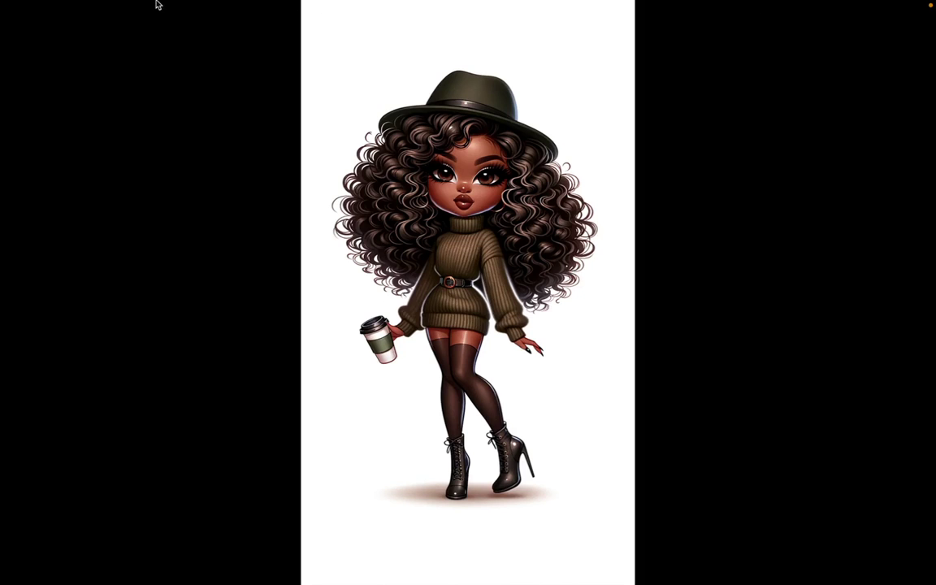
{"action": "key", "text": "Escape"}
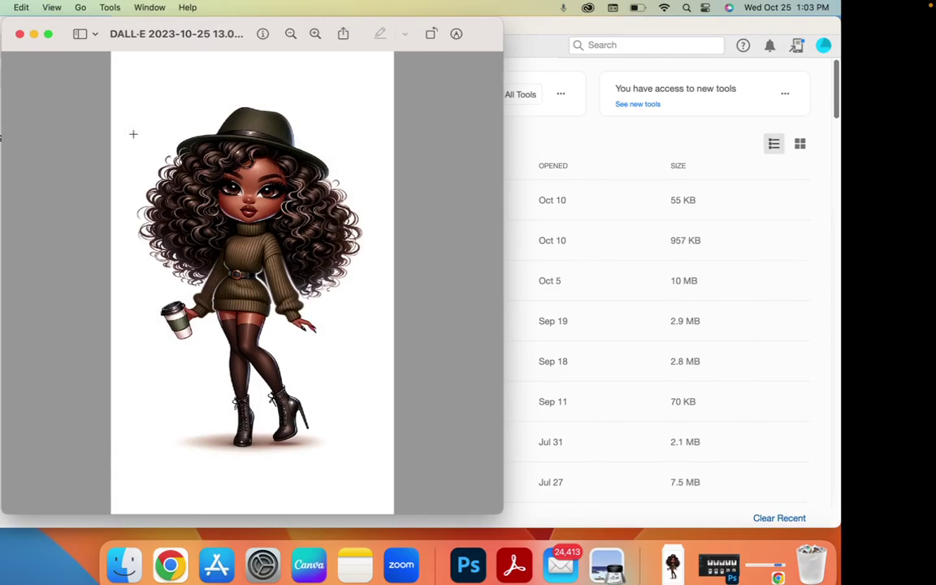
{"action": "left_click_drag", "start_coordinate": [169, 37], "coordinate": [260, 47]}
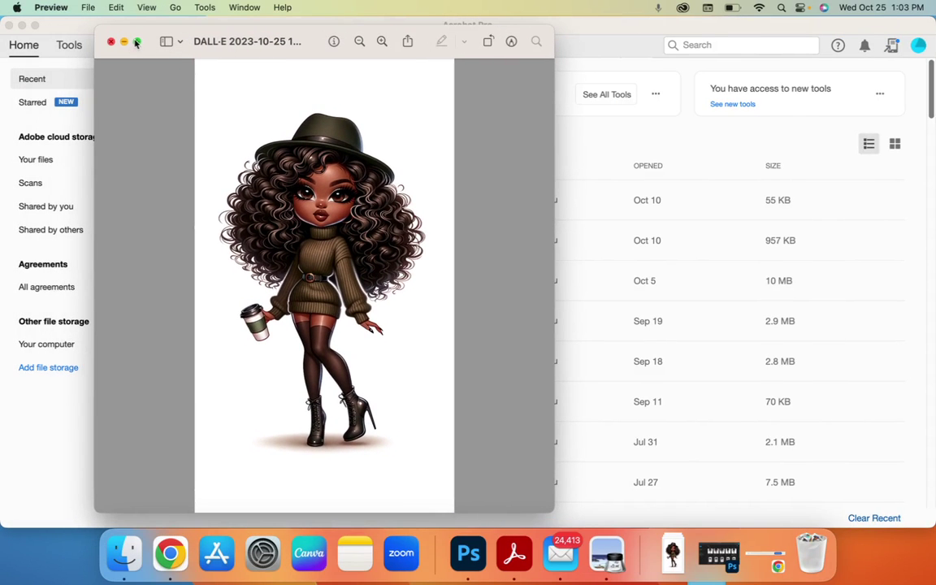
Check the downloaded image's pixel size and DPI in its general information, and close the image.
{"action": "left_click", "coordinate": [334, 42]}
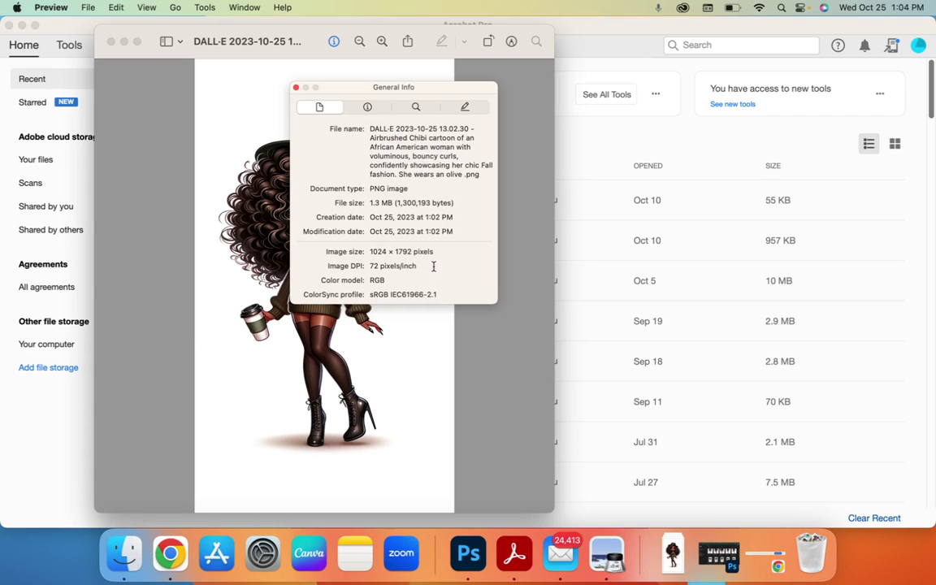
{"action": "left_click", "coordinate": [296, 87]}
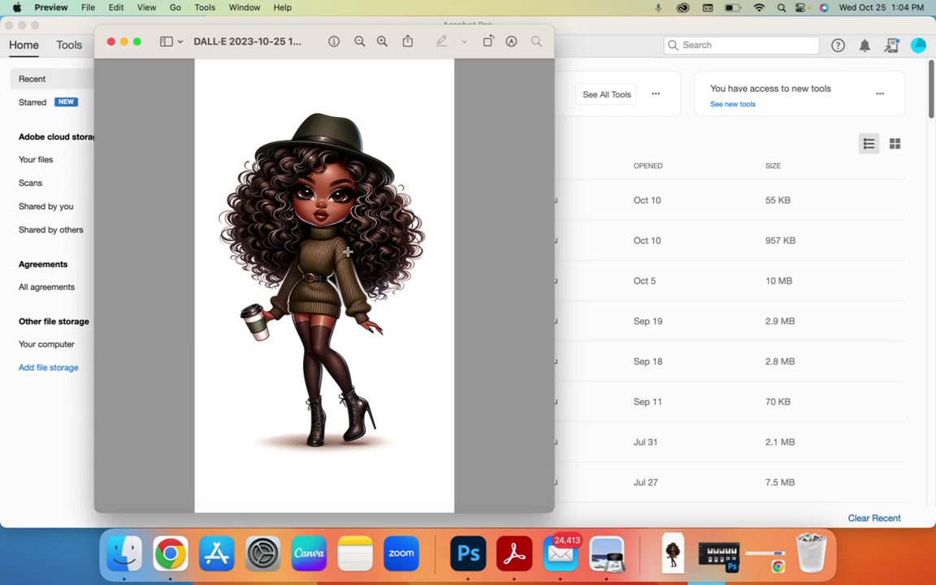
{"action": "left_click", "coordinate": [112, 42]}
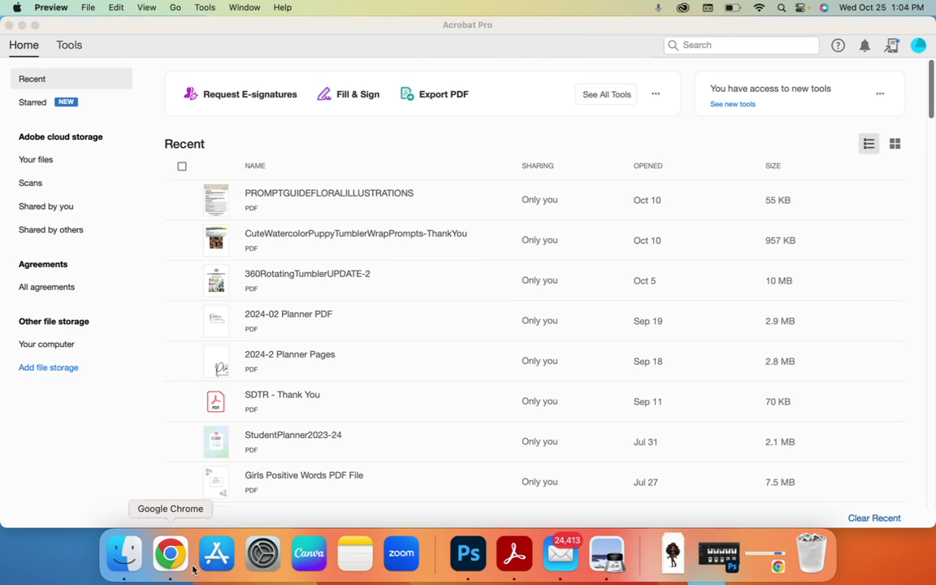
Switch back to Chrome and compare the second set of Chibi illustrations with the first set.
{"action": "left_click", "coordinate": [162, 561]}
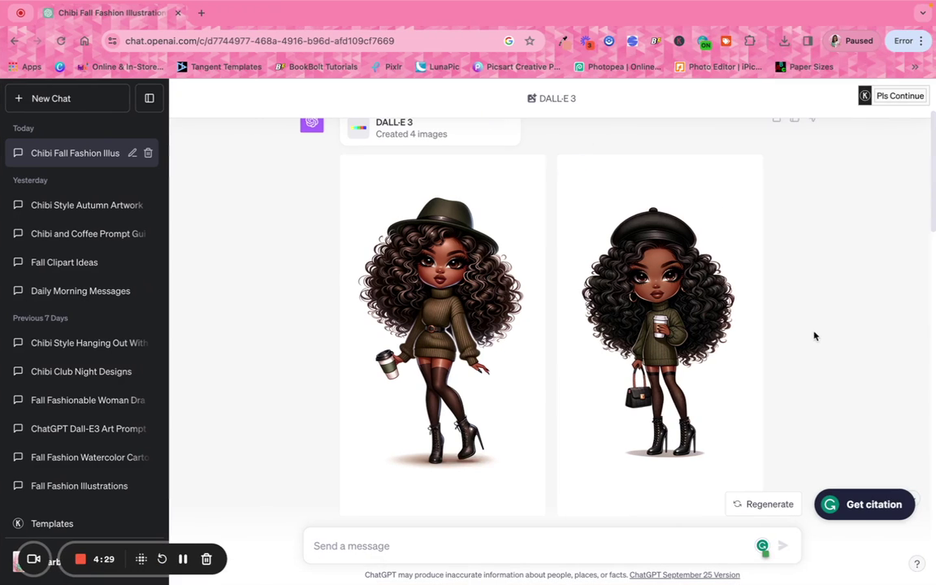
{"action": "scroll", "coordinate": [814, 333], "scroll_direction": "down", "scroll_amount": 5}
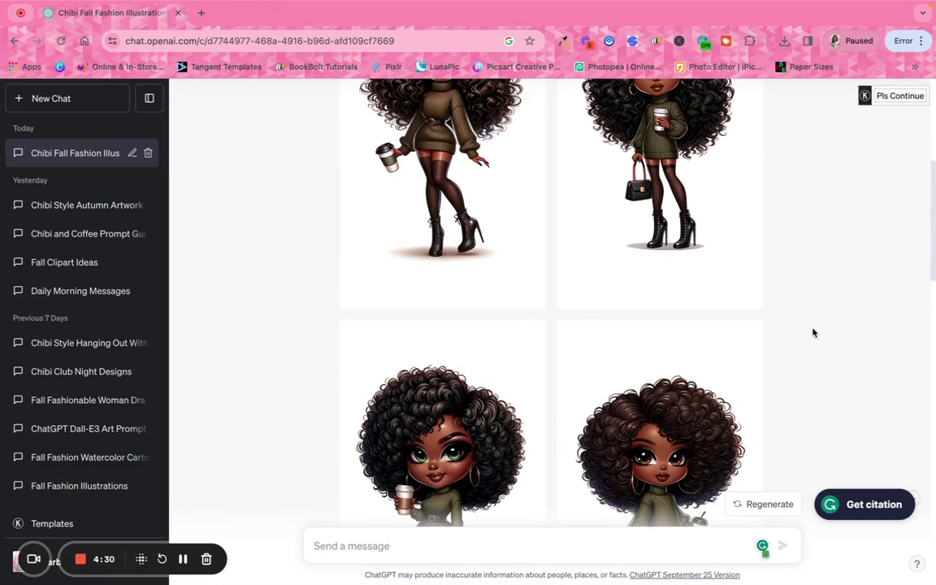
{"action": "scroll", "coordinate": [814, 332], "scroll_direction": "down", "scroll_amount": 6}
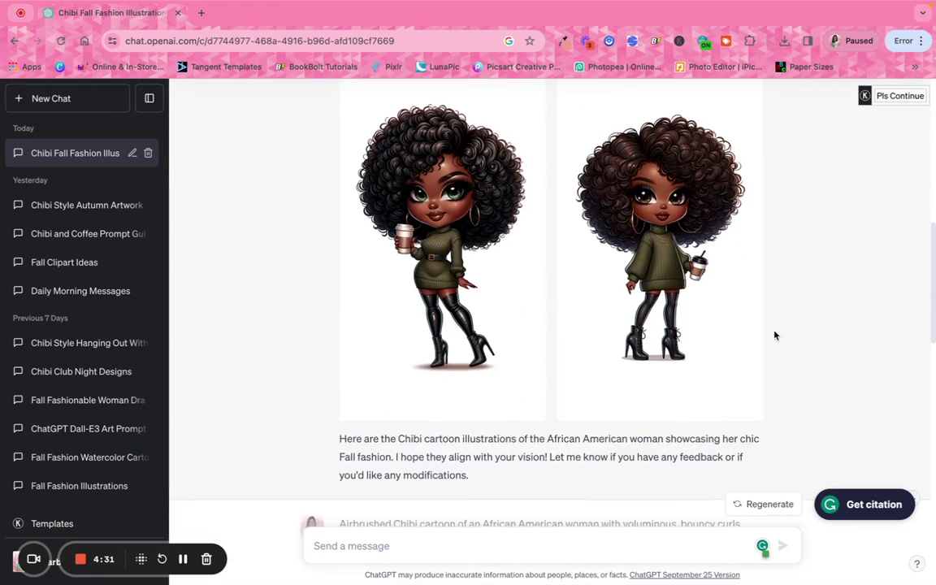
{"action": "scroll", "coordinate": [769, 339], "scroll_direction": "down", "scroll_amount": 5}
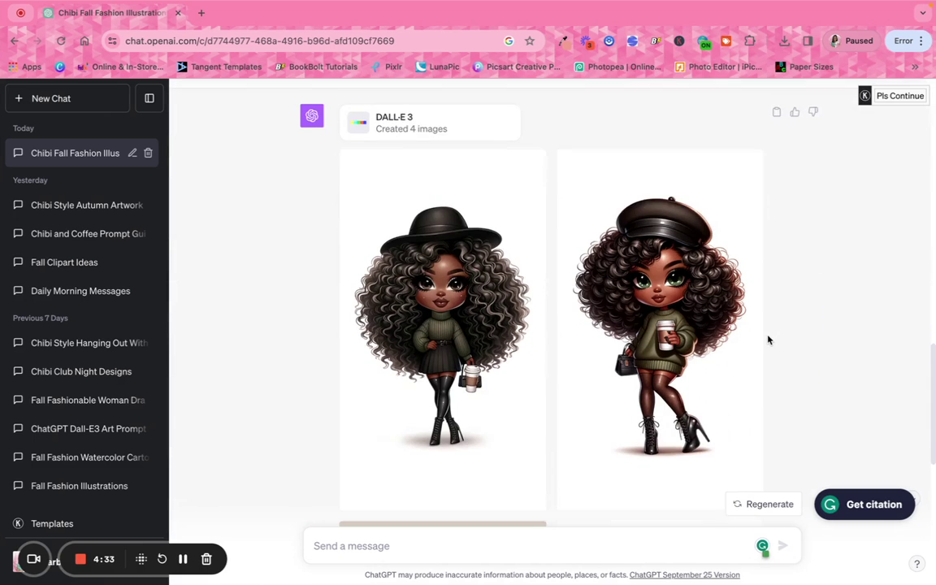
{"action": "scroll", "coordinate": [766, 341], "scroll_direction": "down", "scroll_amount": 5}
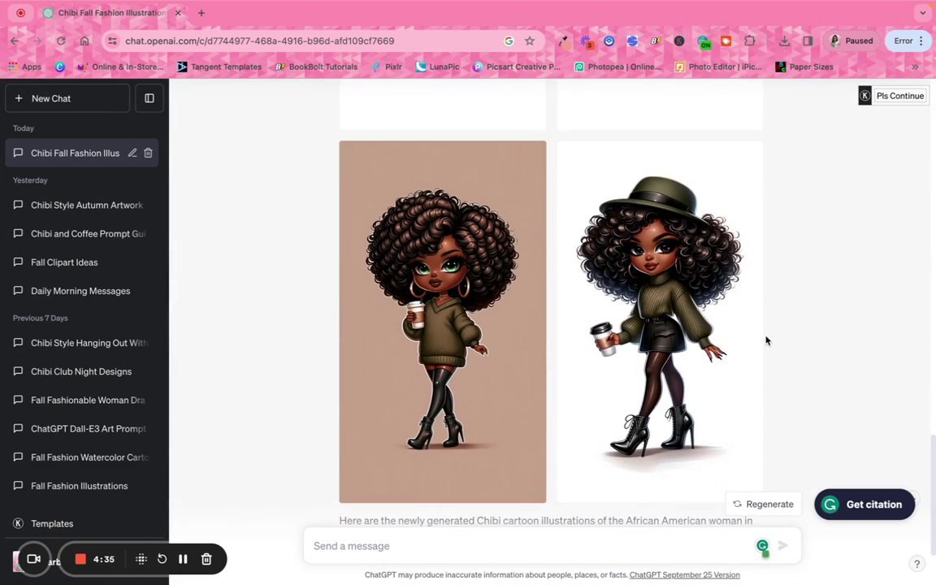
{"action": "scroll", "coordinate": [746, 319], "scroll_direction": "down", "scroll_amount": 1}
{"action": "scroll", "coordinate": [735, 310], "scroll_direction": "up", "scroll_amount": 2}
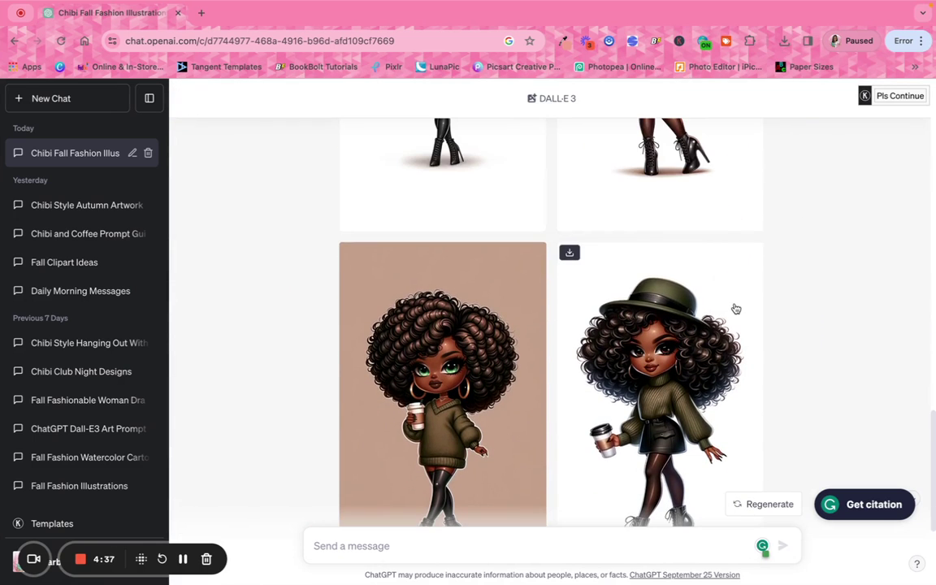
{"action": "scroll", "coordinate": [736, 309], "scroll_direction": "up", "scroll_amount": 3}
{"action": "scroll", "coordinate": [736, 310], "scroll_direction": "up", "scroll_amount": 10}
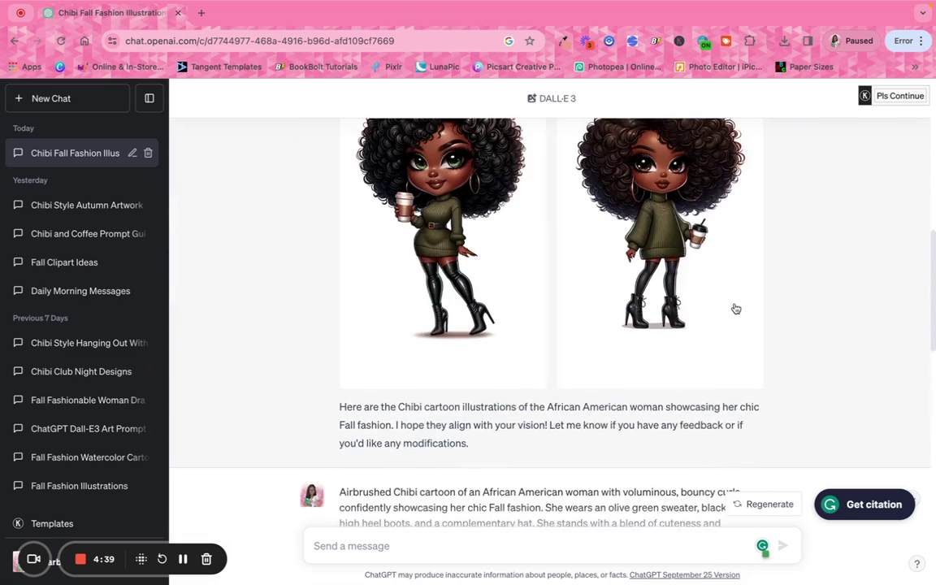
Enter the earlier airbrushed Chibi prompt in the message box again, with its bouncy curls, olive green sweater, black tights, high heel boots, complementary hat and coffee.
{"action": "scroll", "coordinate": [735, 309], "scroll_direction": "down", "scroll_amount": 10}
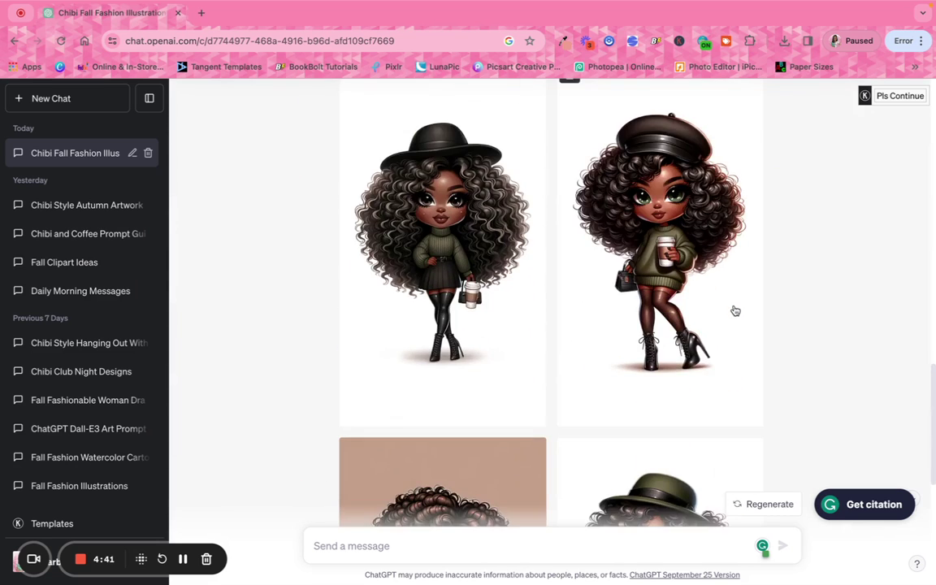
{"action": "scroll", "coordinate": [736, 311], "scroll_direction": "up", "scroll_amount": 5}
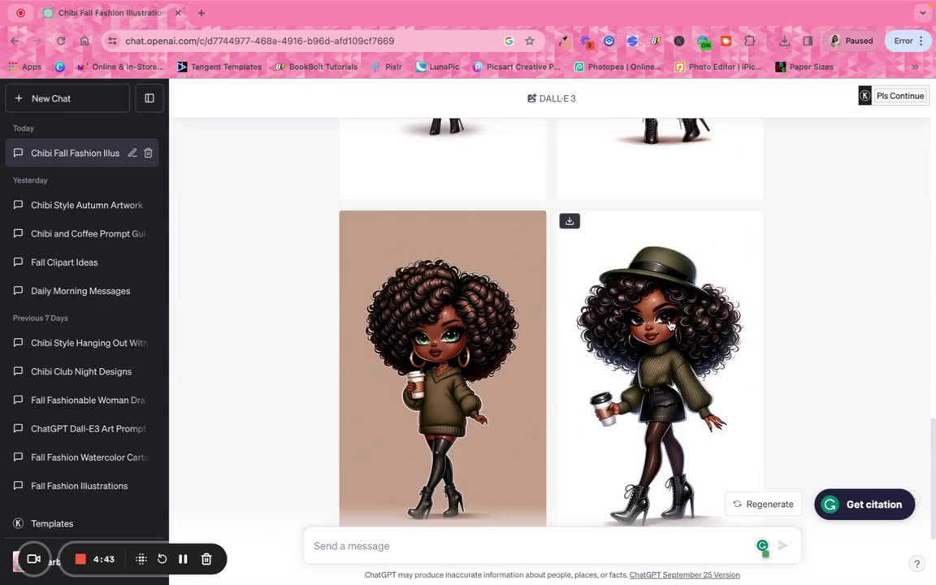
{"action": "scroll", "coordinate": [671, 325], "scroll_direction": "down", "scroll_amount": 5}
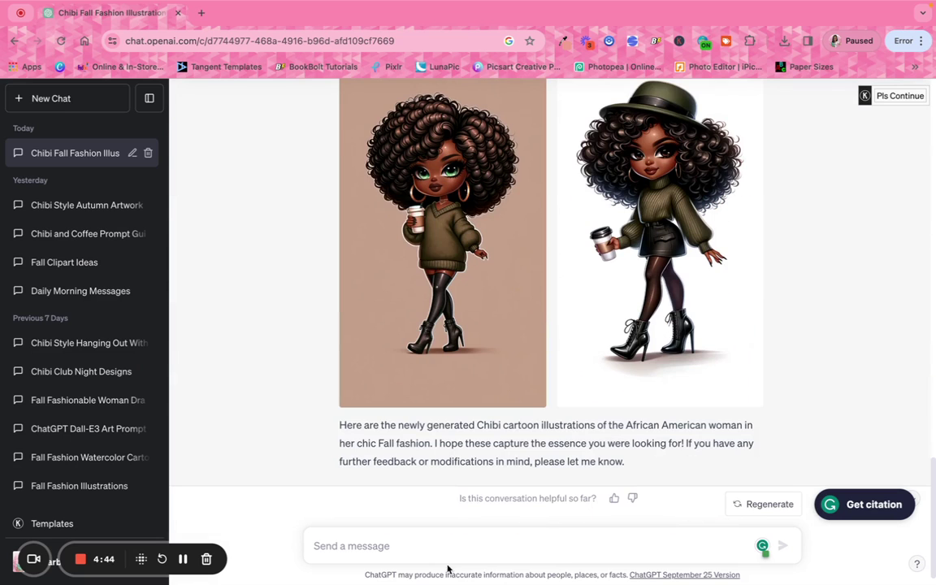
{"action": "left_click", "coordinate": [347, 534]}
{"action": "type", "text": "Airbrushed Chibi cartoon of an African American woman with voluminous, bouncy curls, confidently showcasing her chic Fall fashion. She wears an olive green sweater, black tights, high heel boots, and a complementary hat. She stands with a blend of cuteness and confidence, holding her favorite coffee."}
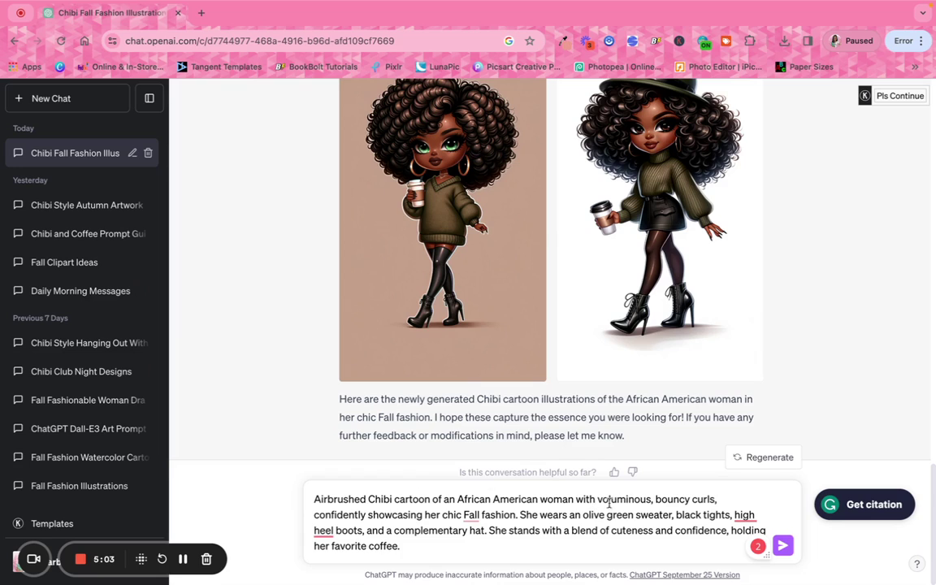
Replace "voluminous, bouncy curls" in the drafted prompt with "long, beautiful, intricately designed box braids".
{"action": "double_click", "coordinate": [703, 499]}
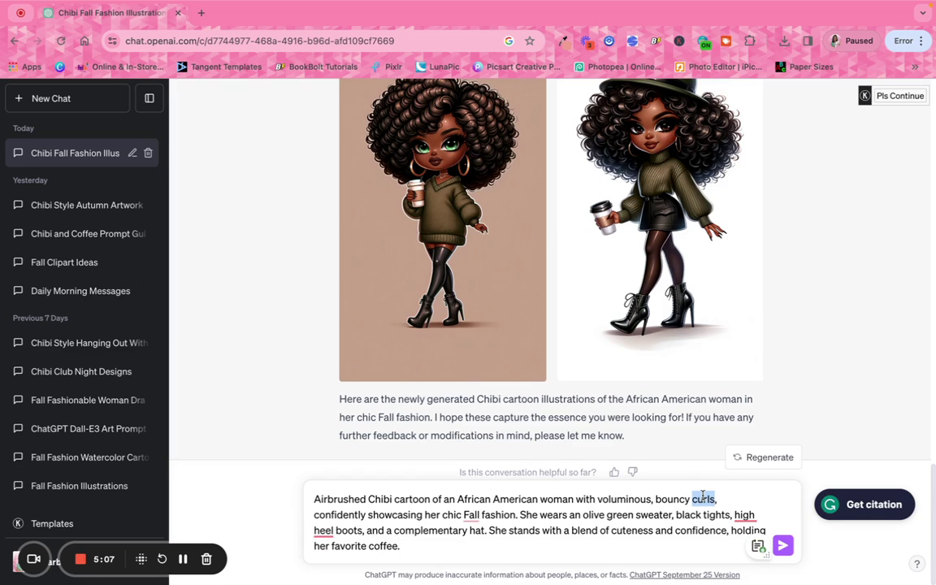
{"action": "key", "text": "BackSpace"}
{"action": "key", "text": "BackSpace"}
{"action": "key", "text": "BackSpace"}
{"action": "key", "text": "BackSpace"}
{"action": "key", "text": "BackSpace"}
{"action": "key", "text": "BackSpace"}
{"action": "key", "text": "BackSpace"}
{"action": "key", "text": "BackSpace"}
{"action": "key", "text": "BackSpace"}
{"action": "key", "text": "BackSpace"}
{"action": "key", "text": "BackSpace"}
{"action": "key", "text": "BackSpace"}
{"action": "key", "text": "BackSpace"}
{"action": "key", "text": "BackSpace"}
{"action": "key", "text": "BackSpace"}
{"action": "key", "text": "BackSpace"}
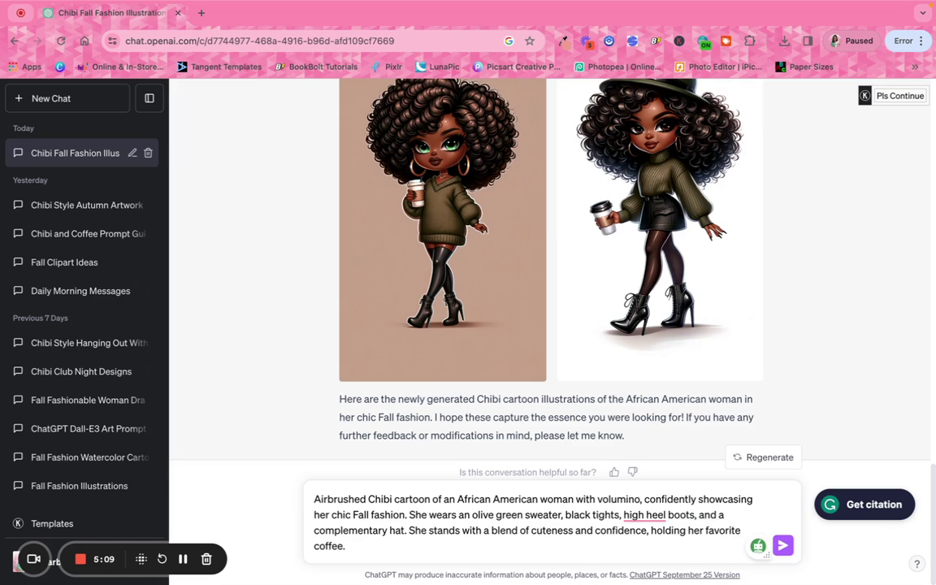
{"action": "key", "text": "BackSpace"}
{"action": "key", "text": "BackSpace"}
{"action": "key", "text": "BackSpace"}
{"action": "type", "text": "l"}
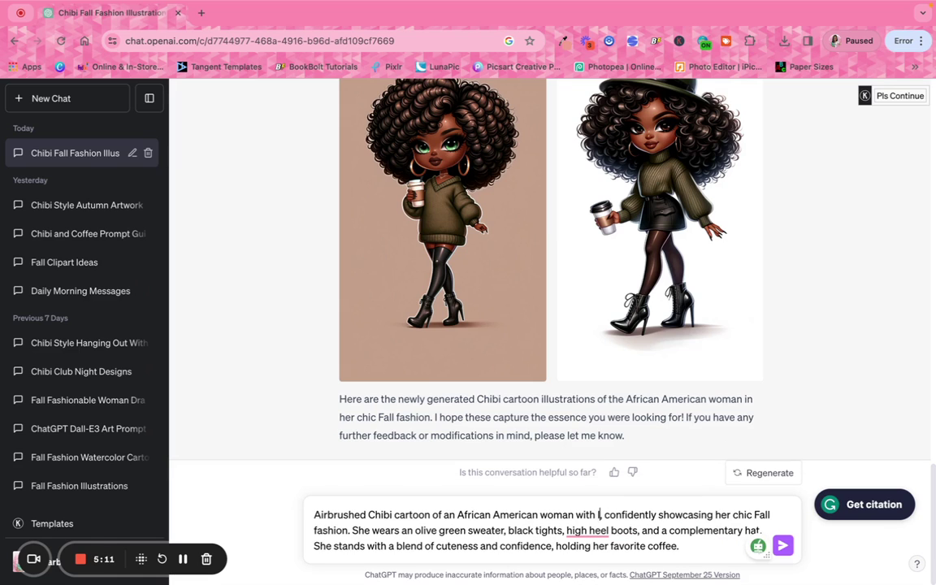
{"action": "type", "text": "ong, bet"}
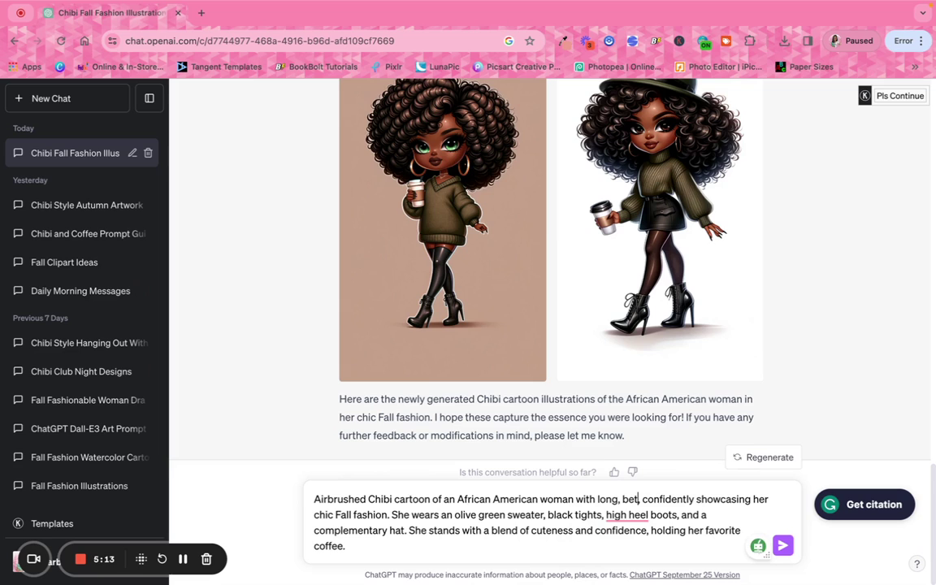
{"action": "key", "text": "BackSpace"}
{"action": "type", "text": "eatufi"}
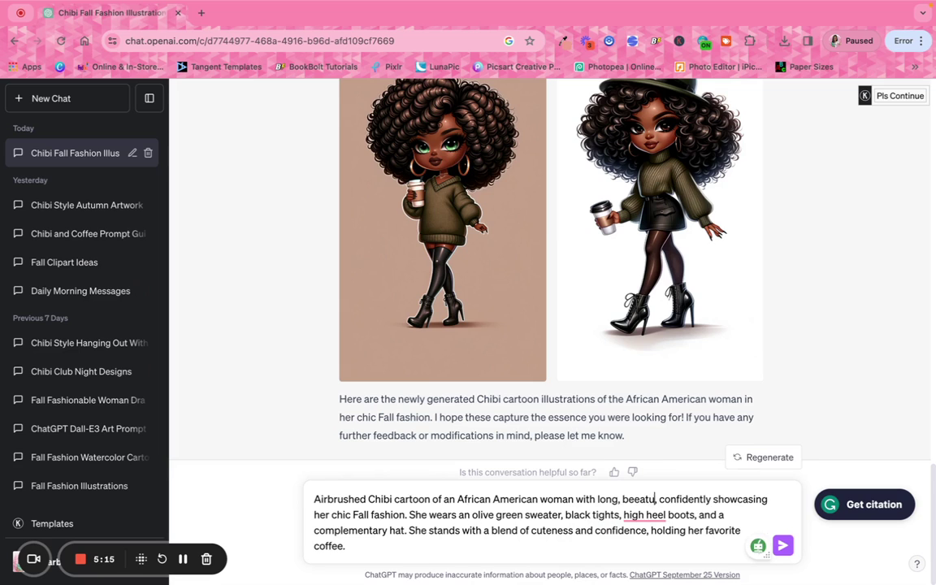
{"action": "key", "text": "BackSpace"}
{"action": "key", "text": "BackSpace"}
{"action": "key", "text": "BackSpace"}
{"action": "key", "text": "BackSpace"}
{"action": "key", "text": "BackSpace"}
{"action": "key", "text": "BackSpace"}
{"action": "type", "text": "at"}
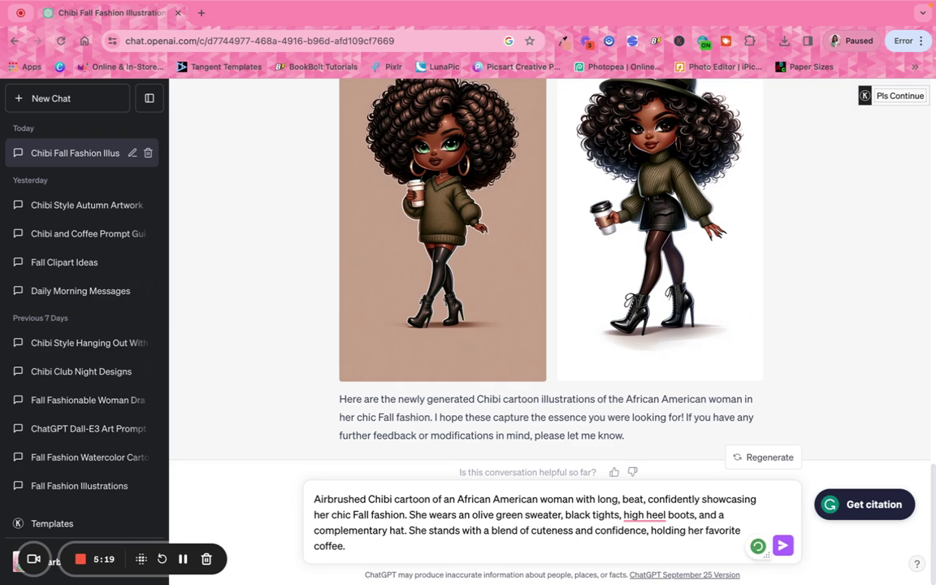
{"action": "key", "text": "BackSpace"}
{"action": "type", "text": "utiful"}
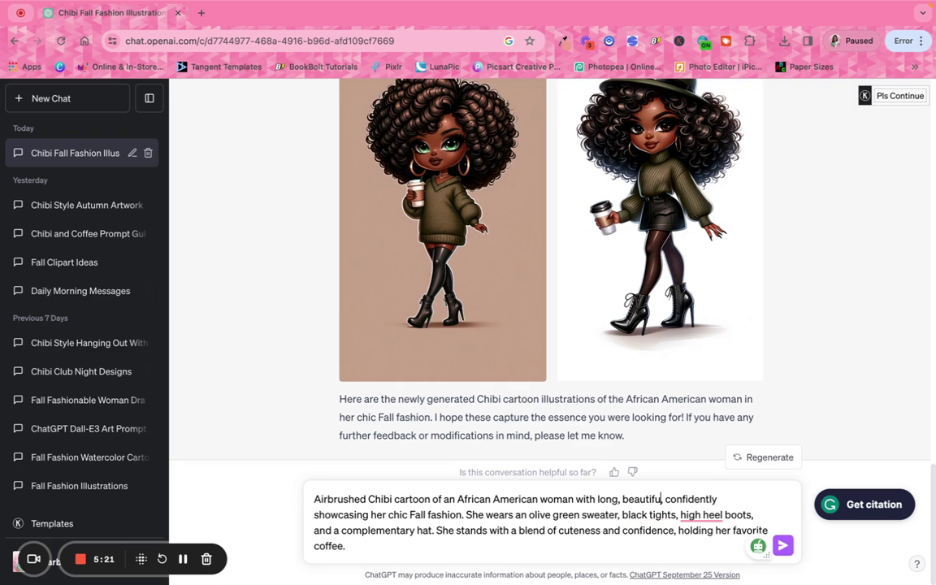
{"action": "type", "text": ", "}
{"action": "type", "text": "intricately"}
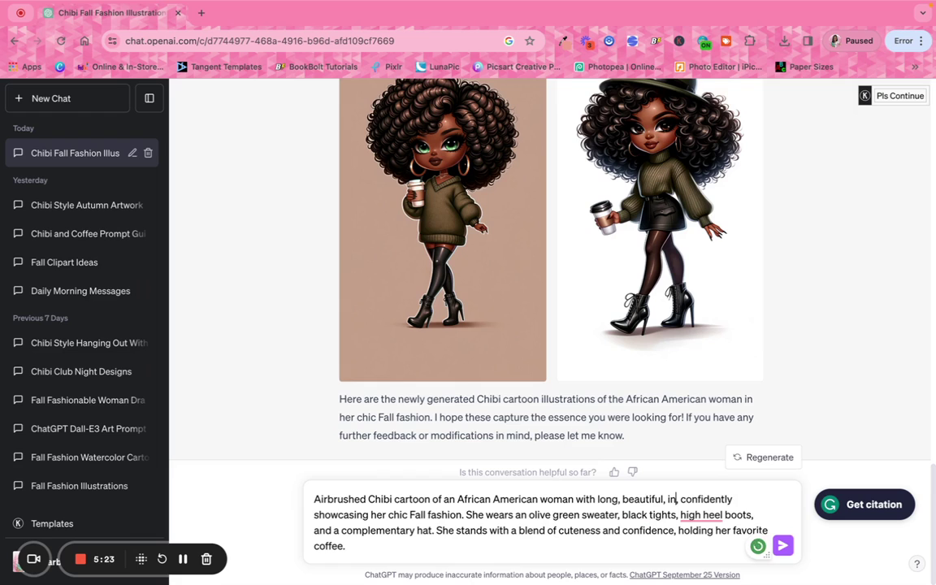
{"action": "type", "text": " des"}
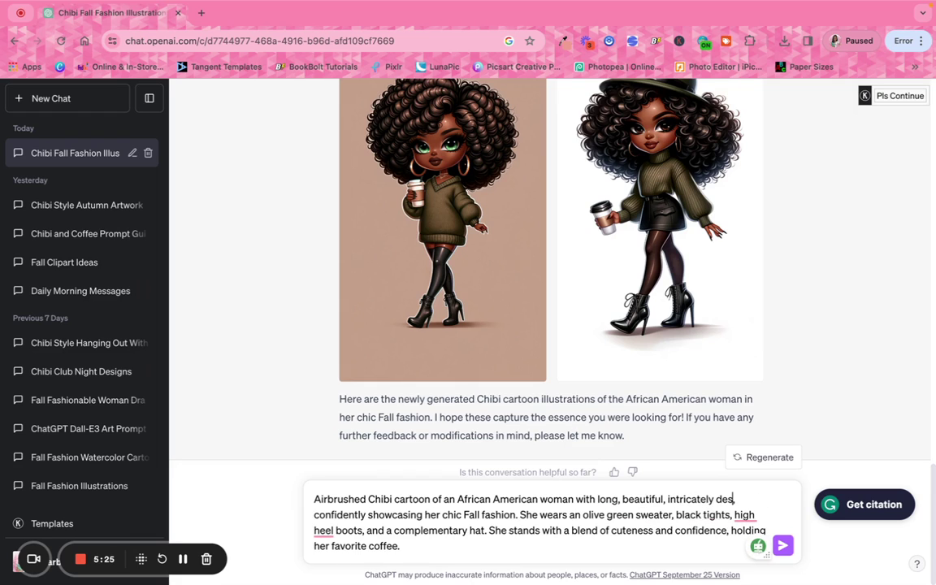
{"action": "type", "text": "igned box"}
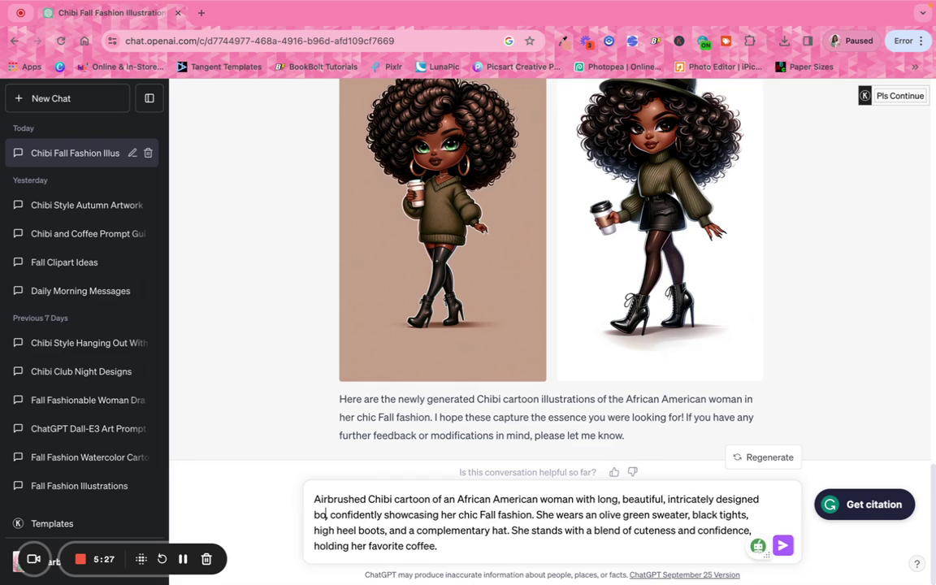
{"action": "type", "text": " braids"}
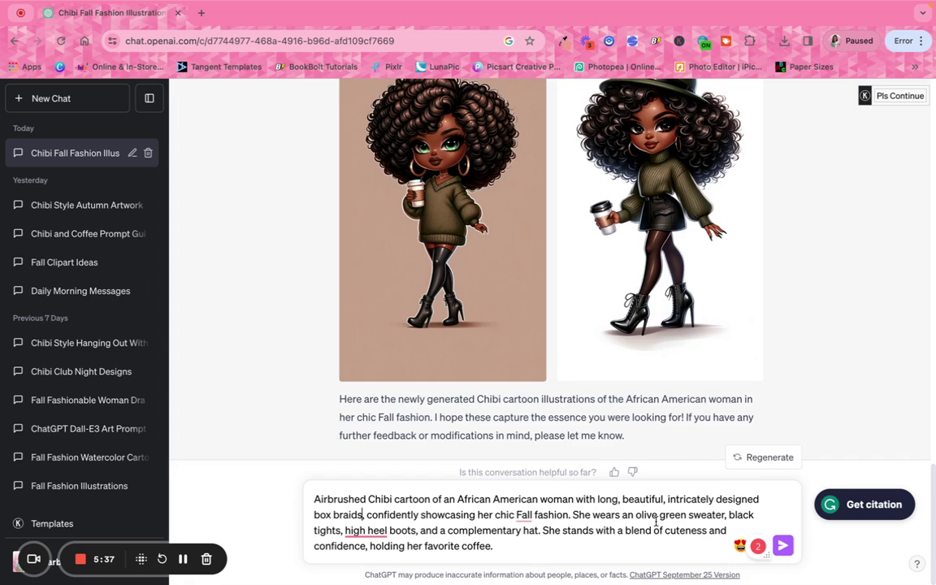
Replace "an olive green sweater" in the drafted prompt with "a gorgeous pink top".
{"action": "double_click", "coordinate": [646, 515]}
{"action": "key", "text": "BackSpace"}
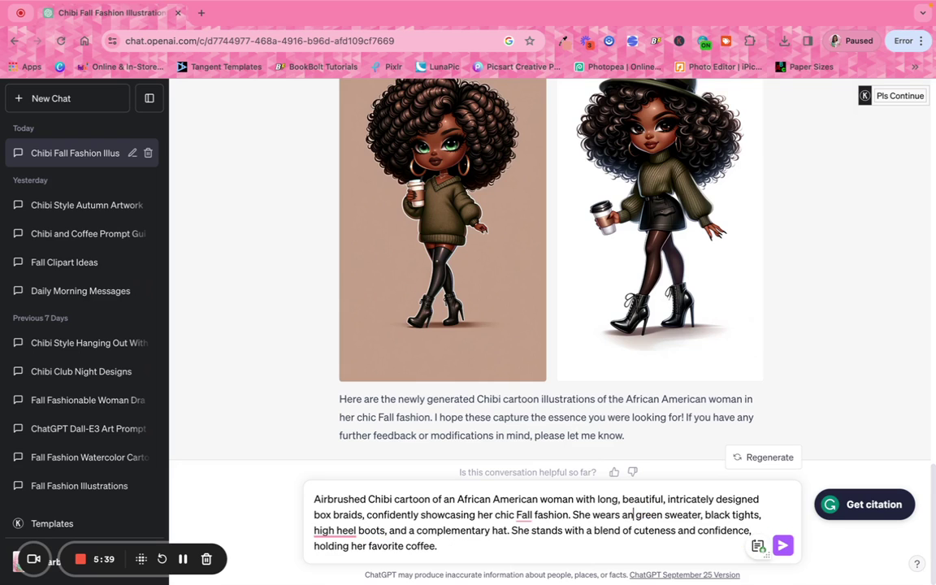
{"action": "double_click", "coordinate": [646, 514]}
{"action": "key", "text": "BackSpace"}
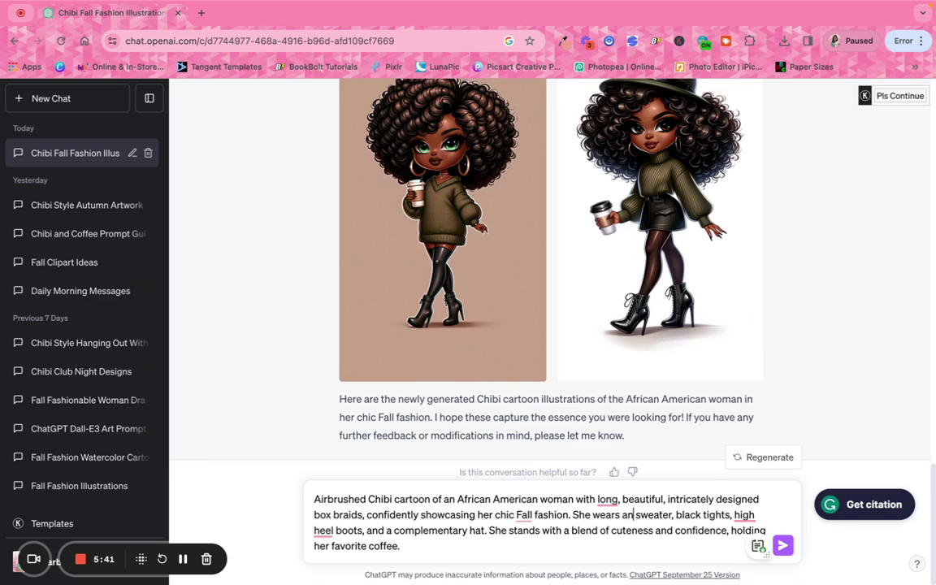
{"action": "double_click", "coordinate": [642, 515]}
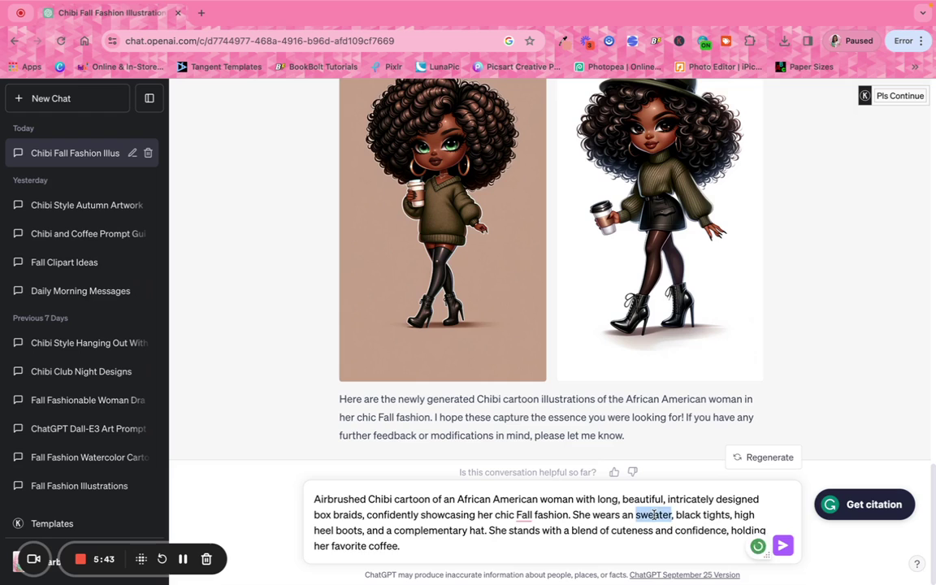
{"action": "key", "text": "BackSpace"}
{"action": "key", "text": "BackSpace"}
{"action": "key", "text": "BackSpace"}
{"action": "key", "text": "BackSpace"}
{"action": "key", "text": "BackSpace"}
{"action": "type", "text": "a go"}
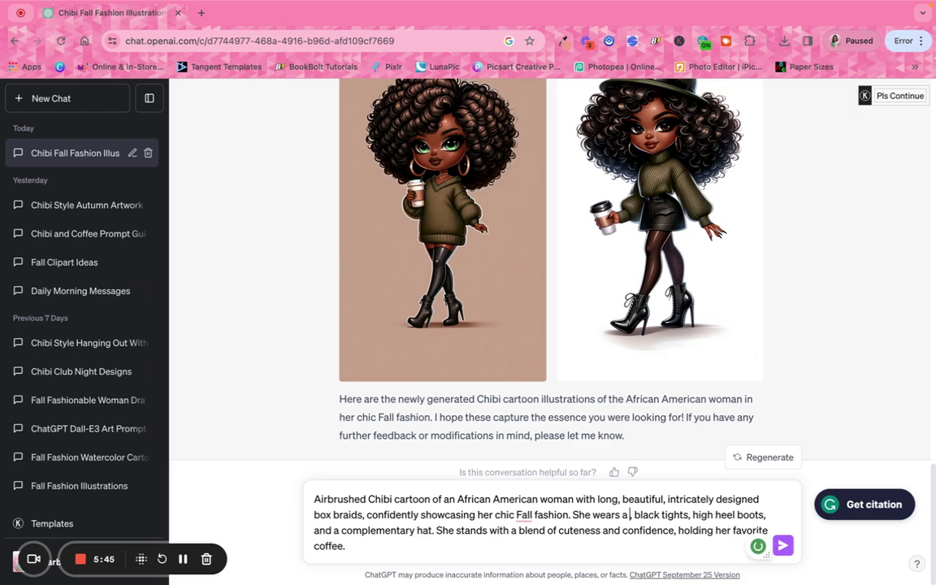
{"action": "type", "text": "rgeous p"}
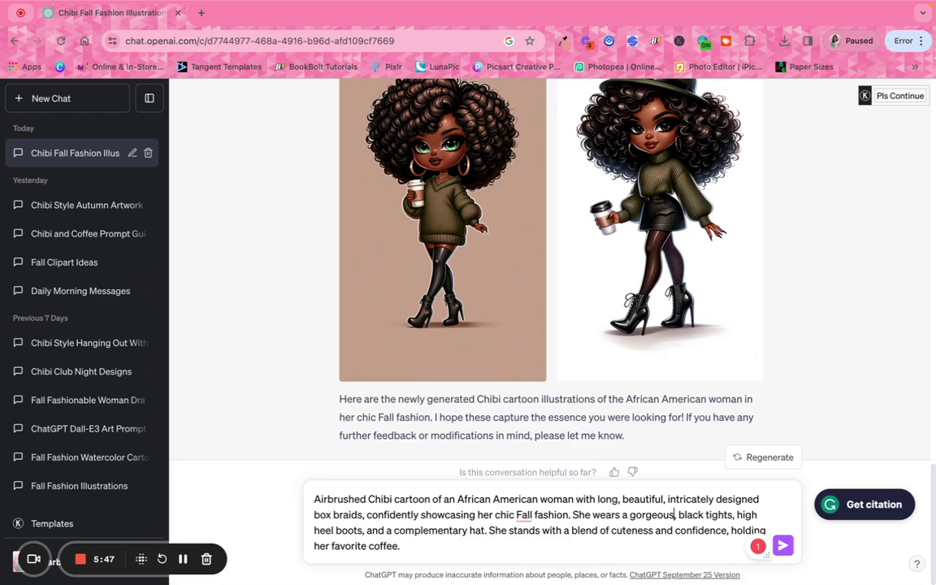
{"action": "type", "text": "ink top,"}
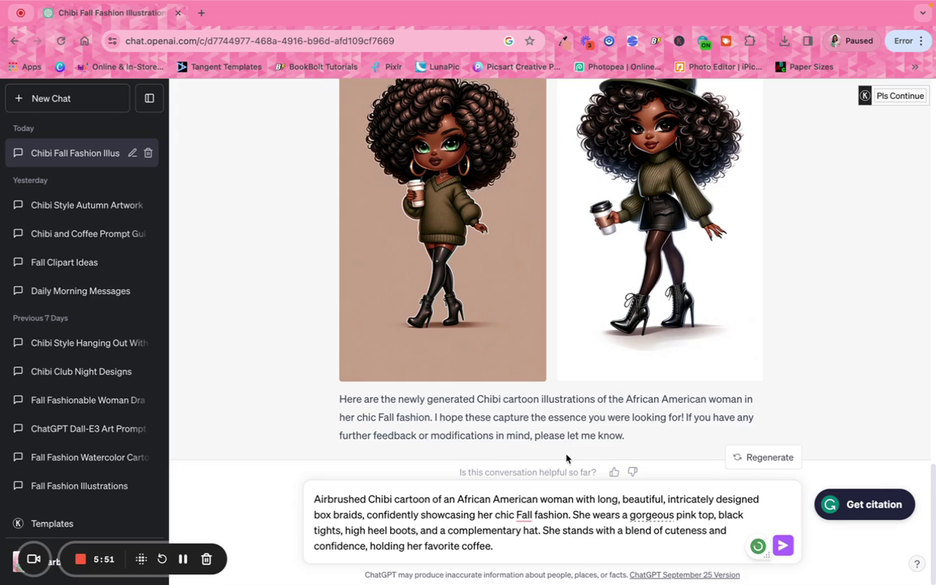
Replace the word "tights" in the drafted prompt with "wide leg jeans", keeping the color black.
{"action": "double_click", "coordinate": [332, 530]}
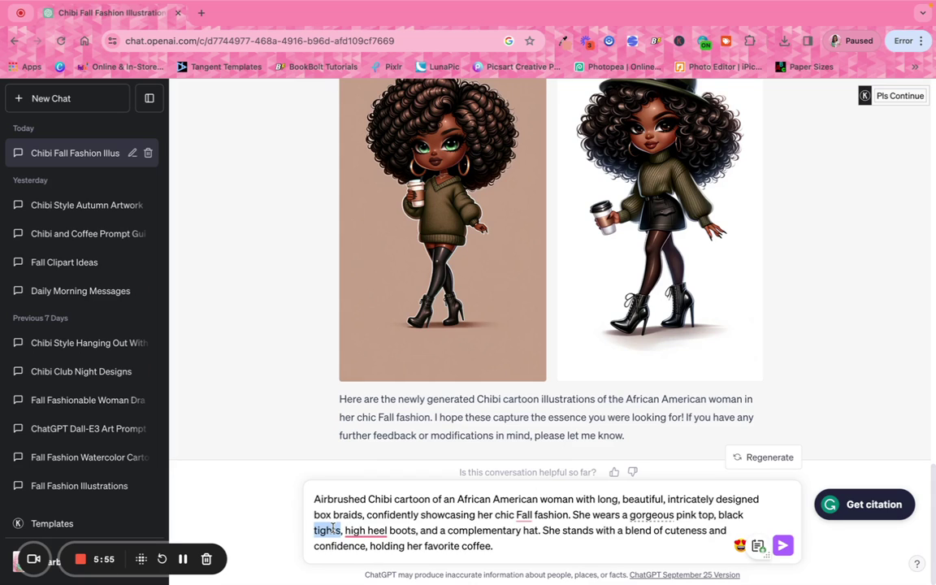
{"action": "type", "text": "wide leg"}
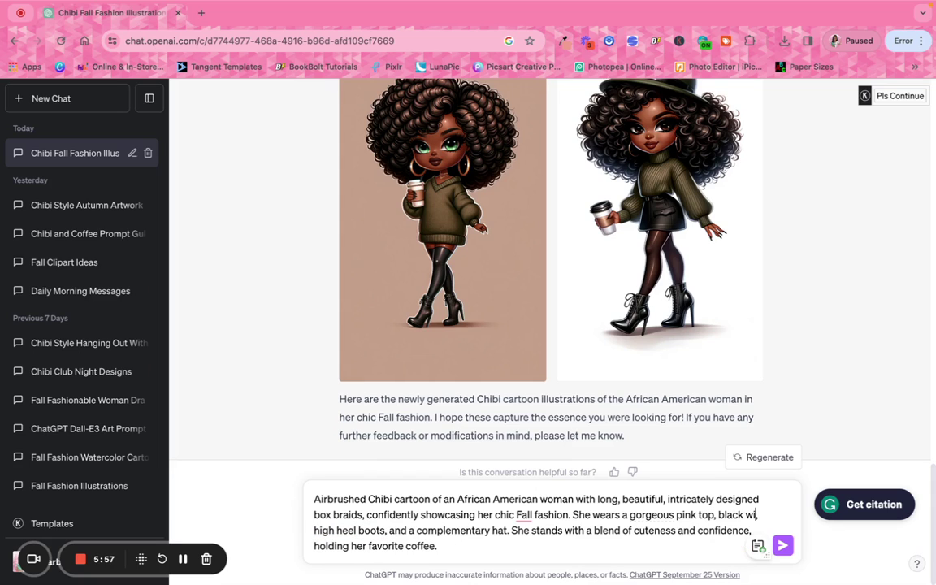
{"action": "type", "text": "ft"}
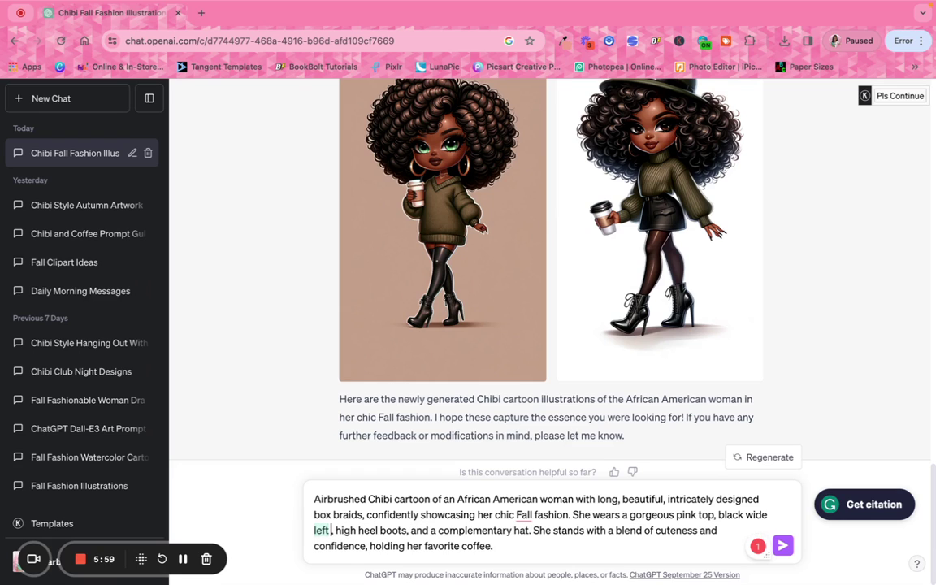
{"action": "key", "text": "BackSpace"}
{"action": "key", "text": "BackSpace"}
{"action": "type", "text": "g"}
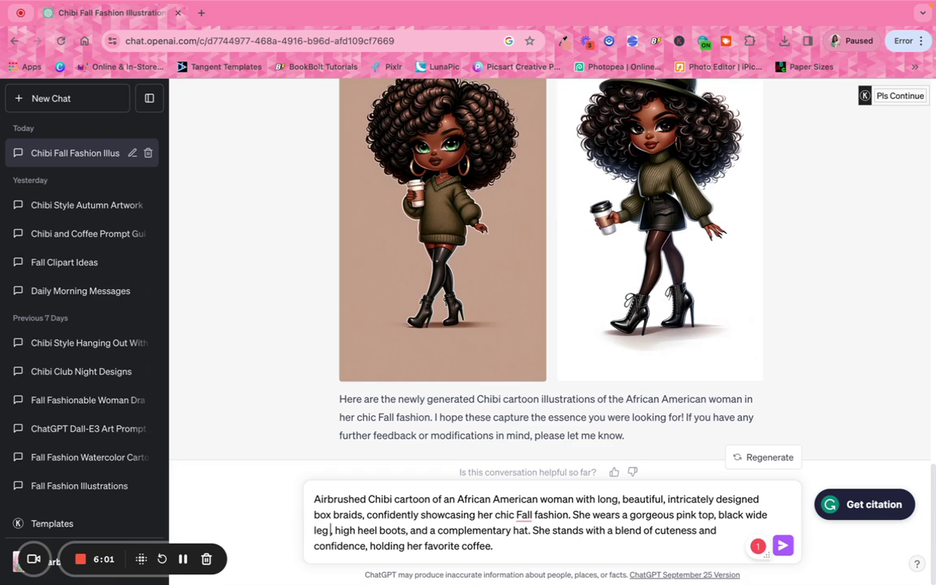
{"action": "type", "text": " jeans"}
{"action": "key", "text": "Delete"}
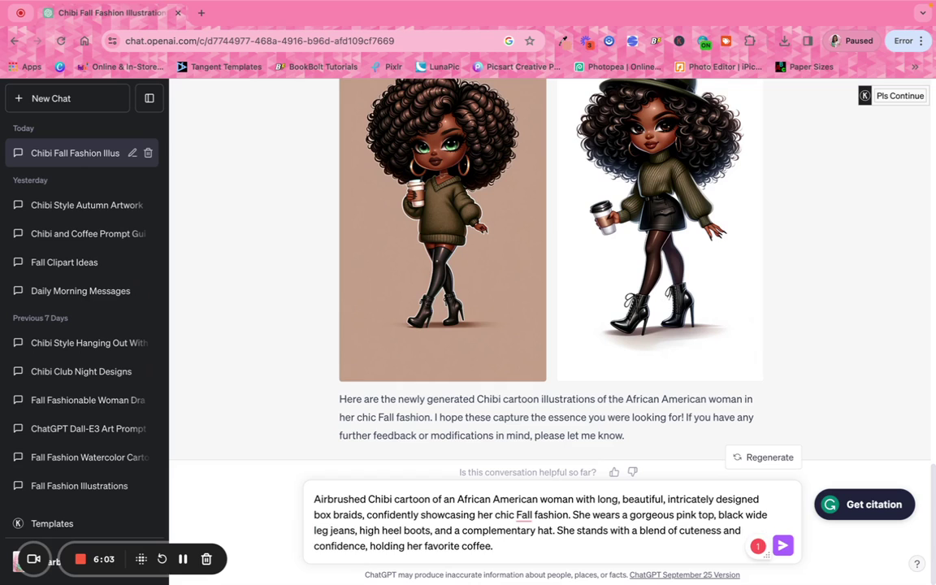
{"action": "type", "text": ","}
Change the boots to shoes in the drafted prompt and reword the outfit as jeans "with matching high heel shoes".
{"action": "double_click", "coordinate": [416, 531]}
{"action": "type", "text": "shoes"}
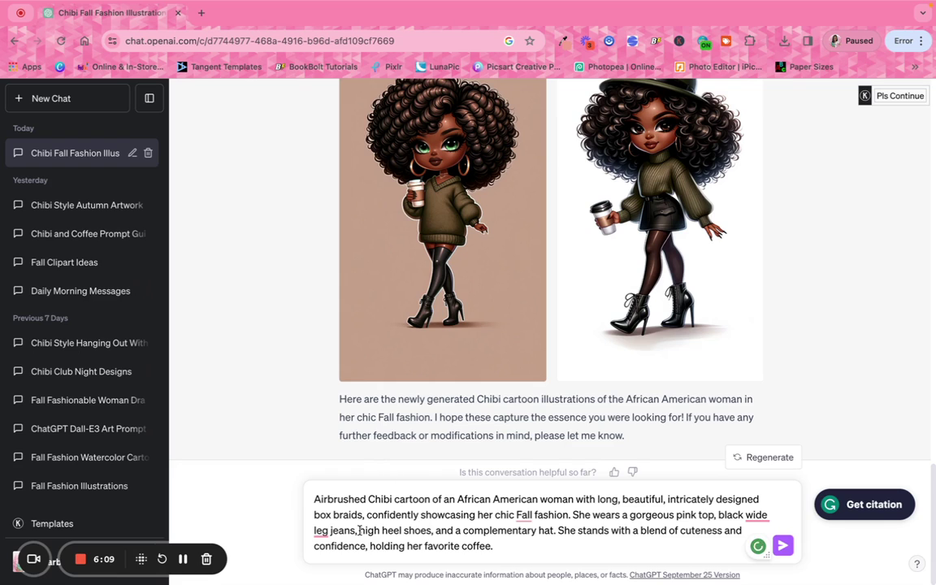
{"action": "mouse_move", "coordinate": [423, 557]}
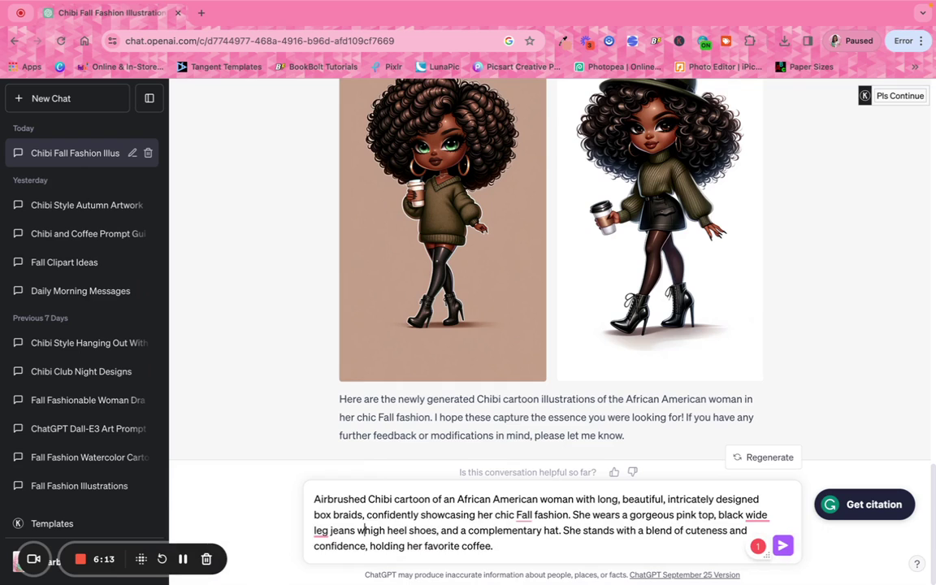
{"action": "type", "text": "ith matching"}
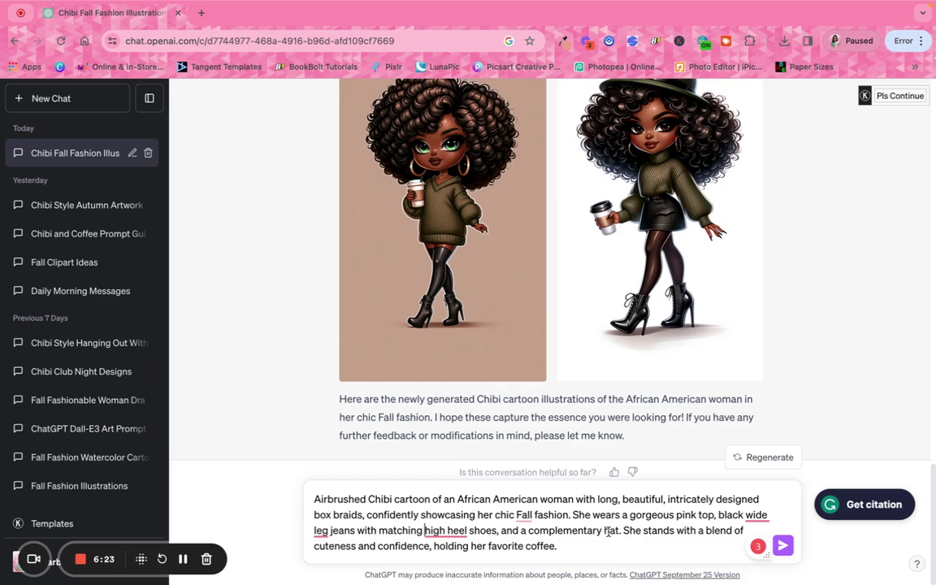
Insert the sentence "She accessorizes this outfit with high fashion cat eye glasses." before "She stands with a blend" in the drafted prompt.
{"action": "left_click", "coordinate": [624, 530]}
{"action": "type", "text": "She accessor"}
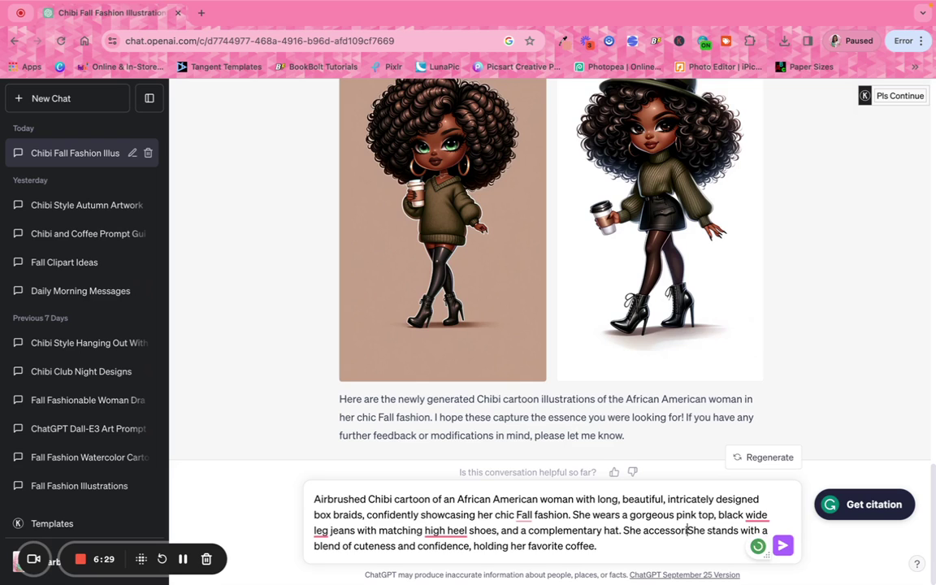
{"action": "type", "text": "ized"}
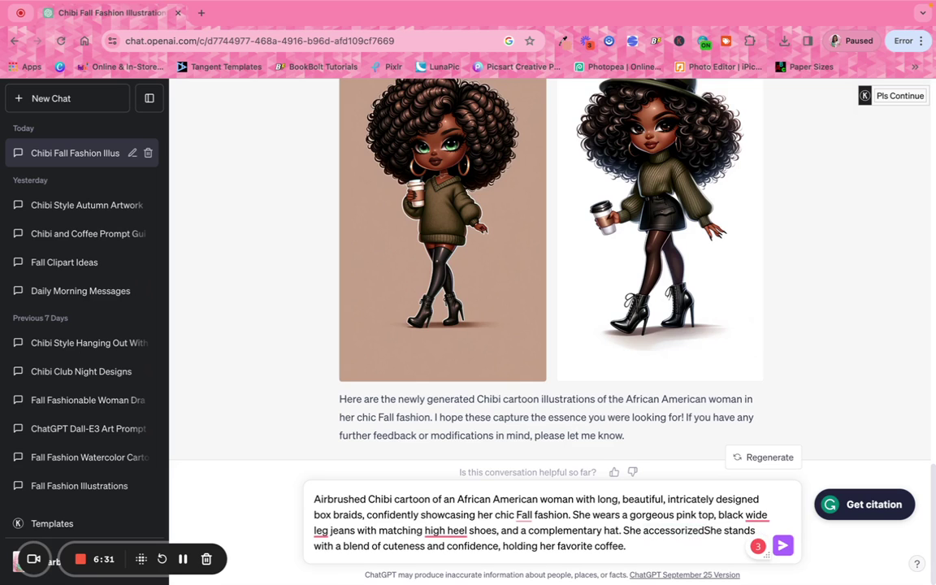
{"action": "key", "text": "BackSpace"}
{"action": "type", "text": "s"}
{"action": "type", "text": "outfi"}
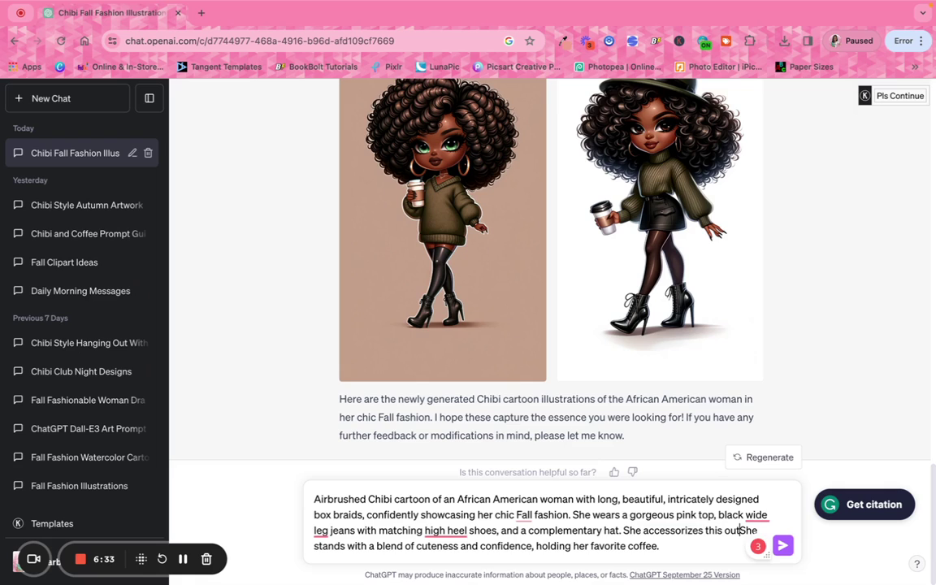
{"action": "type", "text": "t"}
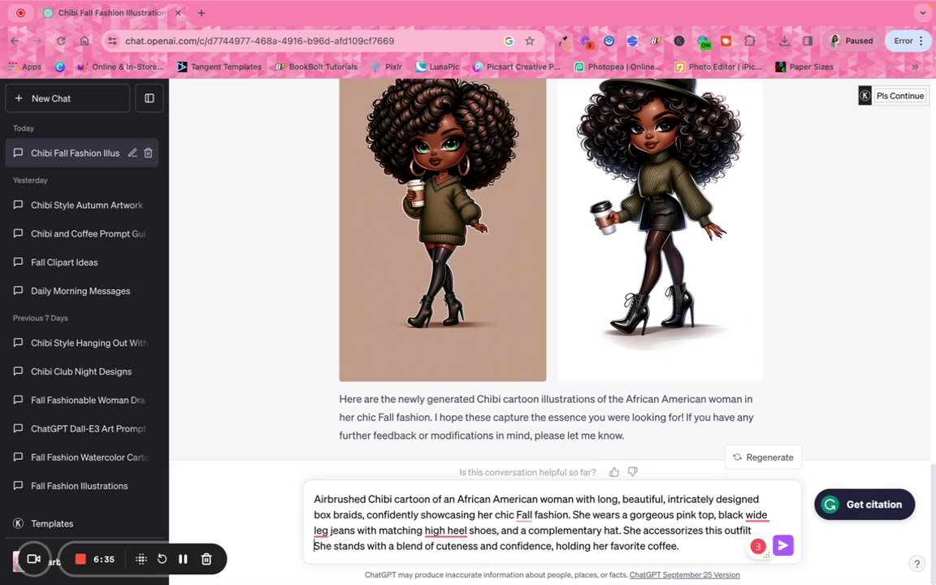
{"action": "type", "text": " with"}
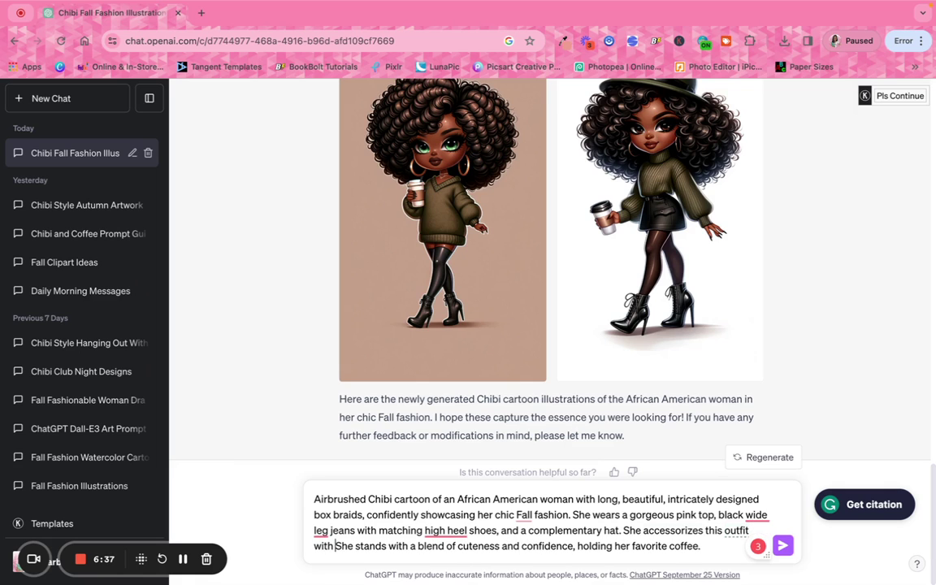
{"action": "type", "text": " fa"}
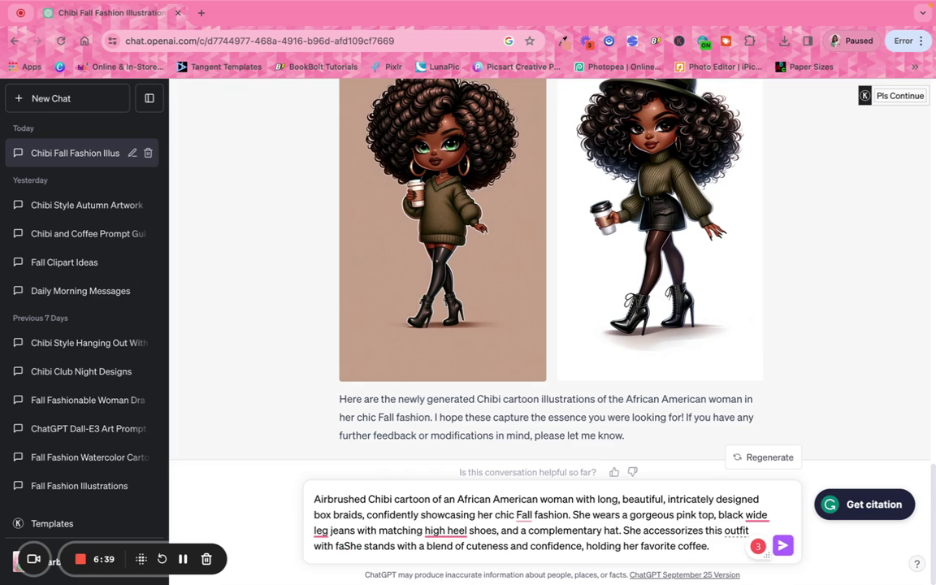
{"action": "type", "text": "shin"}
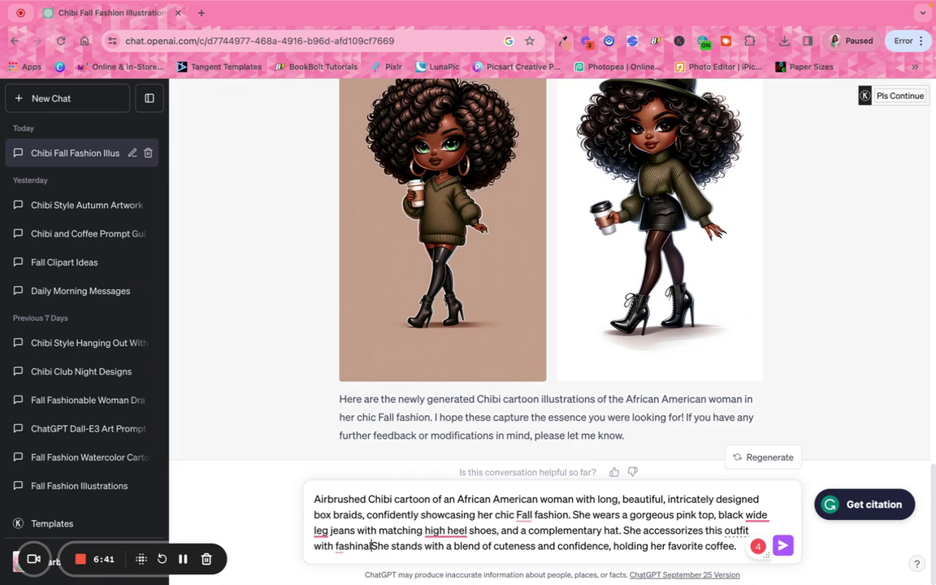
{"action": "key", "text": "BackSpace"}
{"action": "key", "text": "BackSpace"}
{"action": "key", "text": "BackSpace"}
{"action": "key", "text": "BackSpace"}
{"action": "key", "text": "BackSpace"}
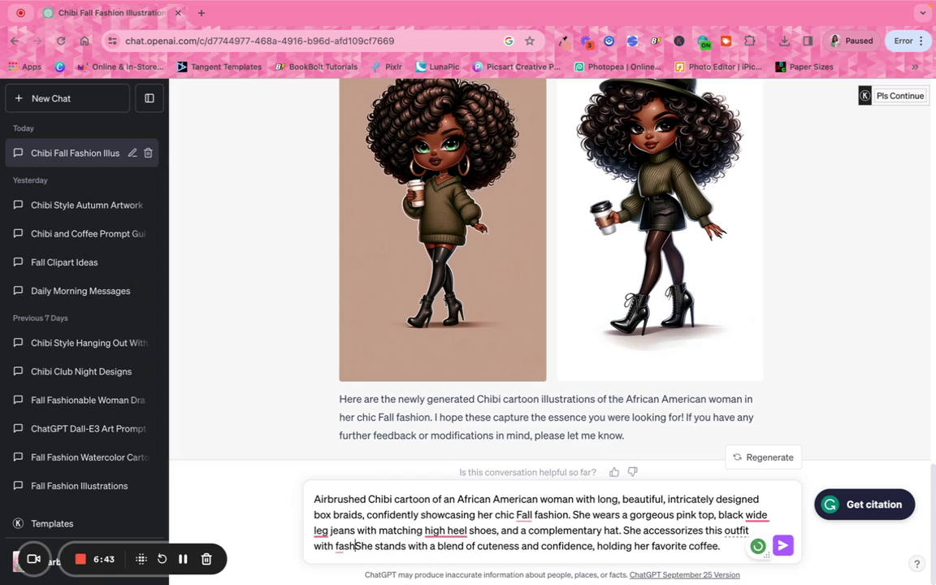
{"action": "type", "text": "high fash"}
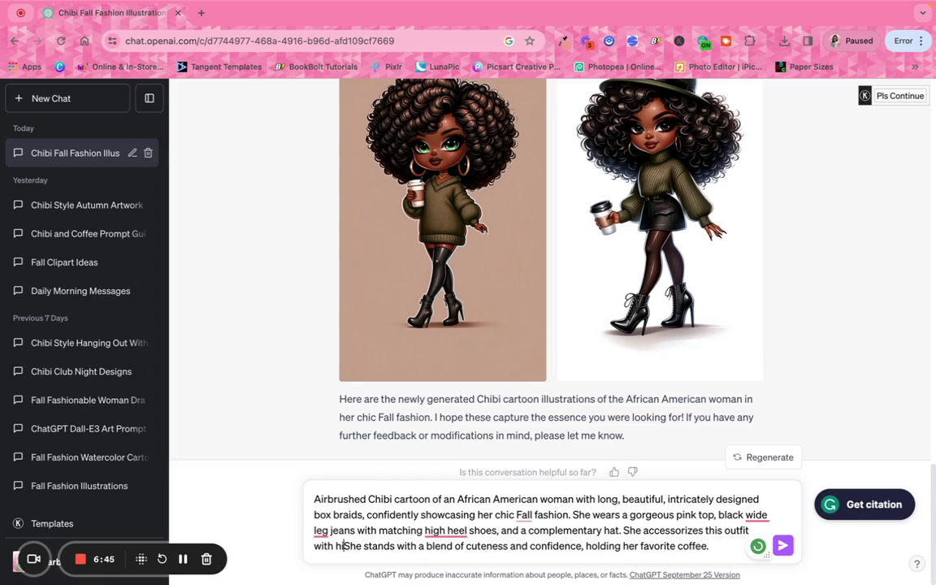
{"action": "type", "text": "ion "}
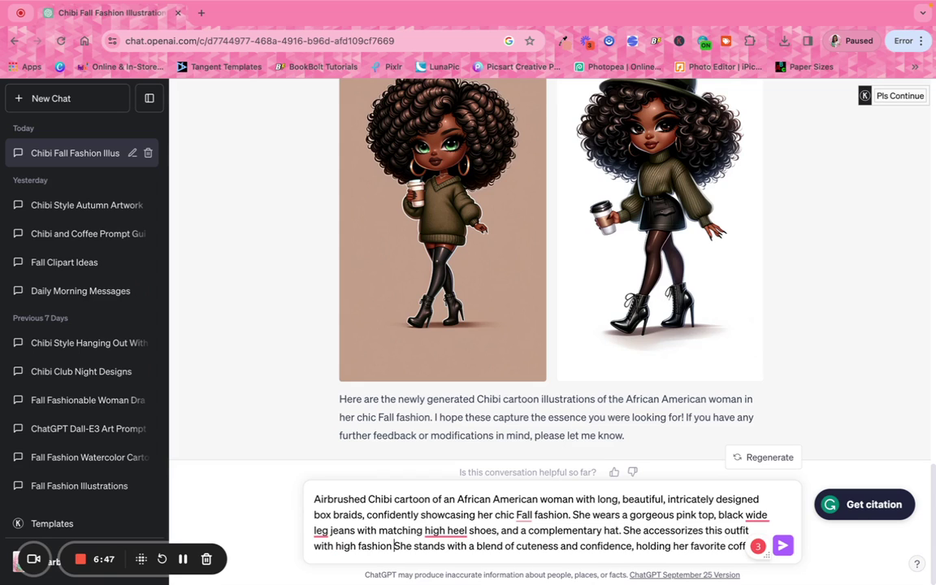
{"action": "type", "text": "cat eye"}
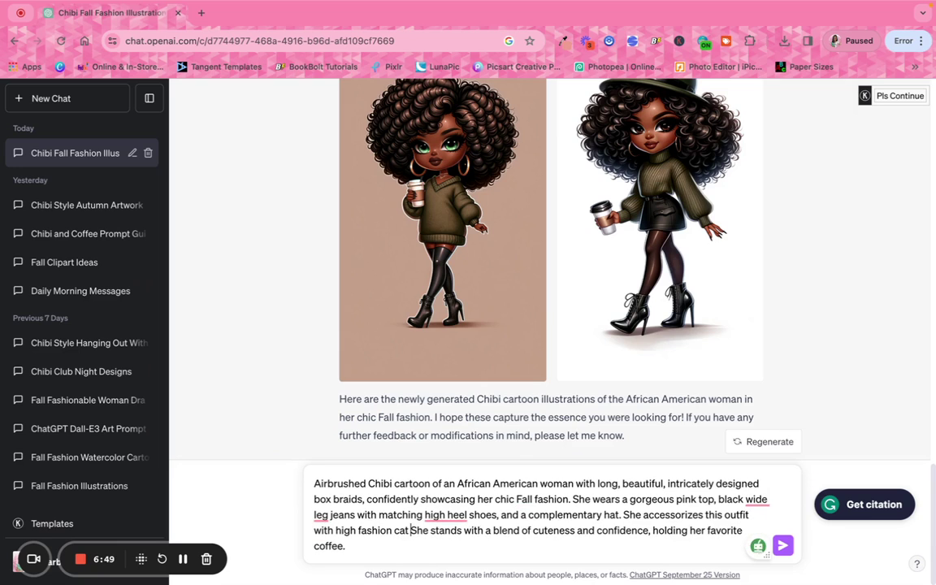
{"action": "type", "text": " glasses"}
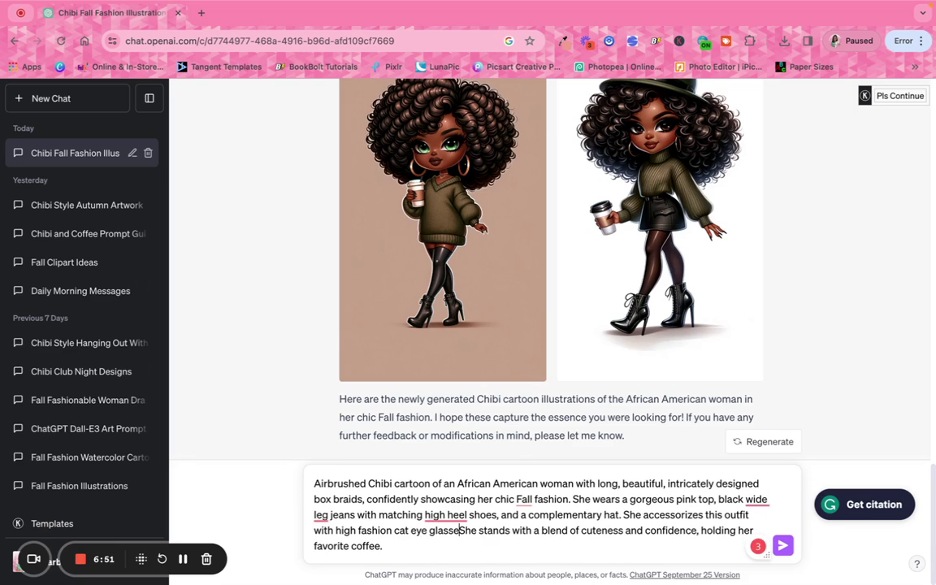
{"action": "type", "text": "."}
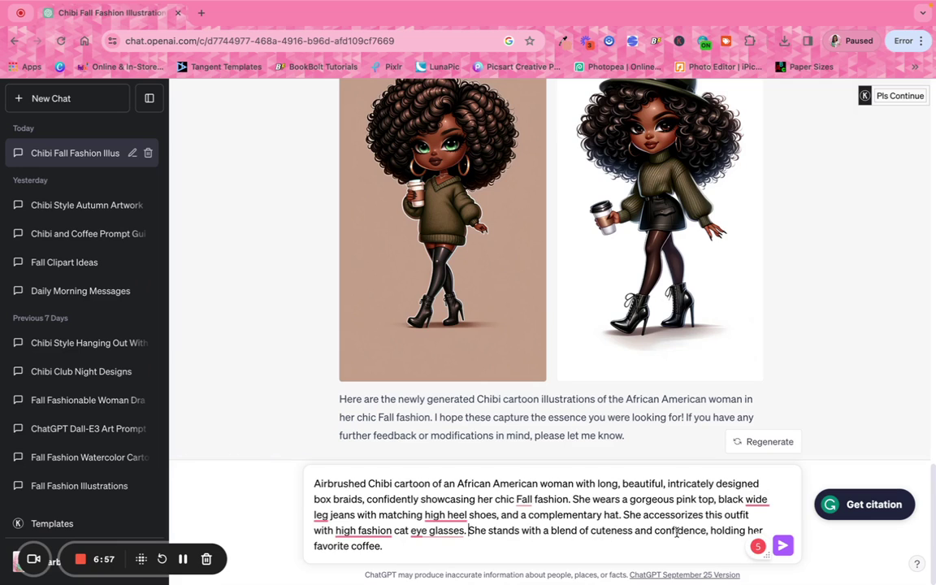
Replace "coffee" with "handbag" at the end of the drafted prompt.
{"action": "double_click", "coordinate": [366, 546]}
{"action": "key", "text": "BackSpace"}
{"action": "key", "text": "BackSpace"}
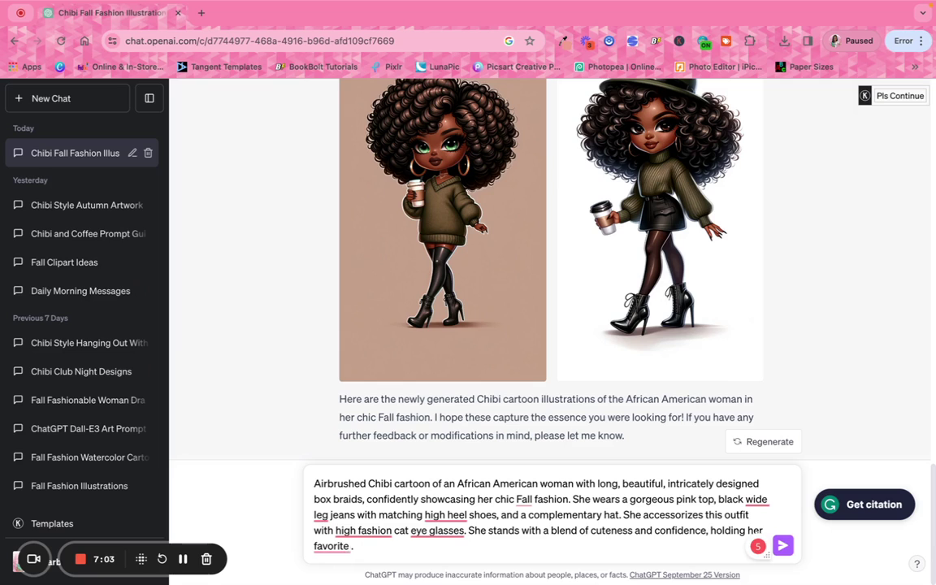
{"action": "type", "text": "handbag"}
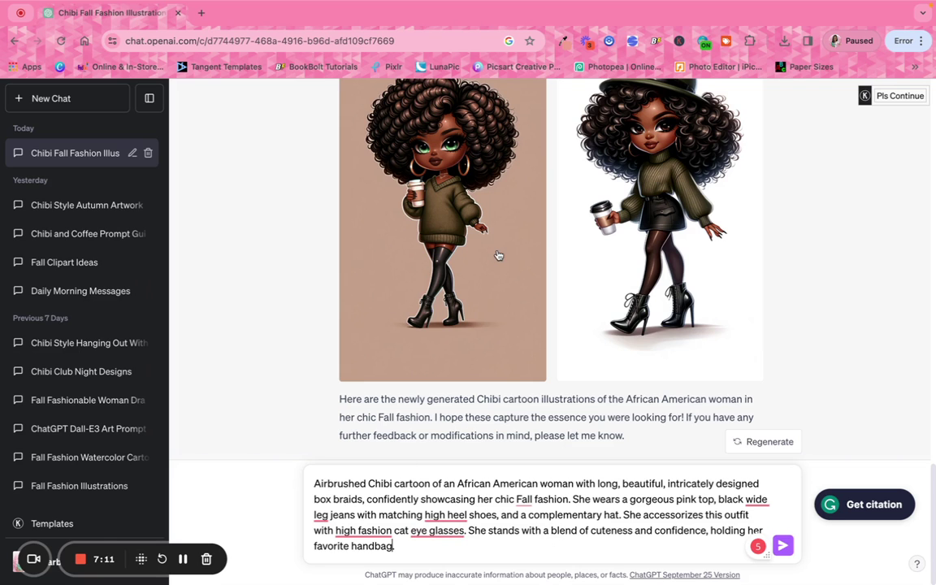
Review the earlier prompts and illustrations in the chat, enlarging the first image to check the prompt used for it.
{"action": "scroll", "coordinate": [449, 236], "scroll_direction": "up", "scroll_amount": 10}
{"action": "scroll", "coordinate": [834, 267], "scroll_direction": "down", "scroll_amount": 3}
{"action": "scroll", "coordinate": [834, 267], "scroll_direction": "up", "scroll_amount": 8}
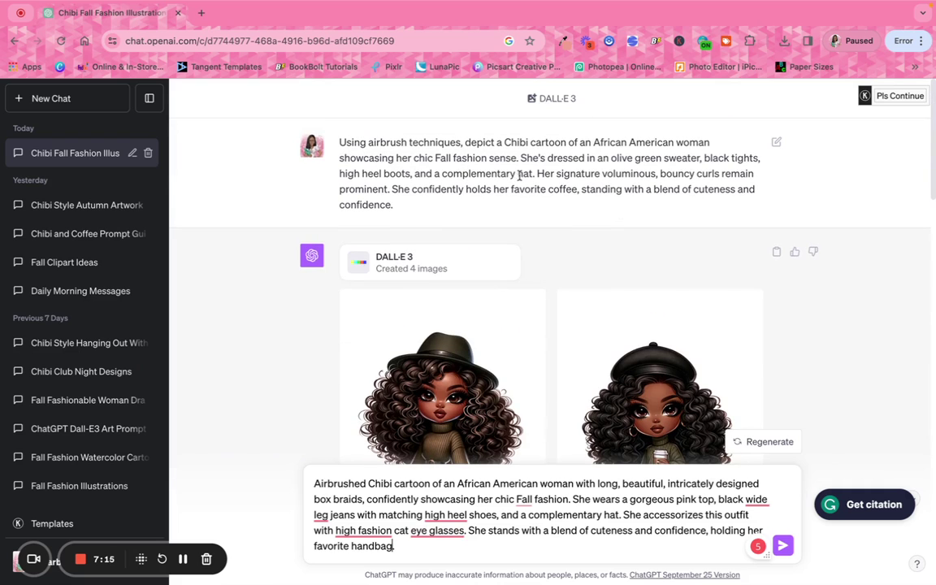
{"action": "scroll", "coordinate": [553, 220], "scroll_direction": "down", "scroll_amount": 4}
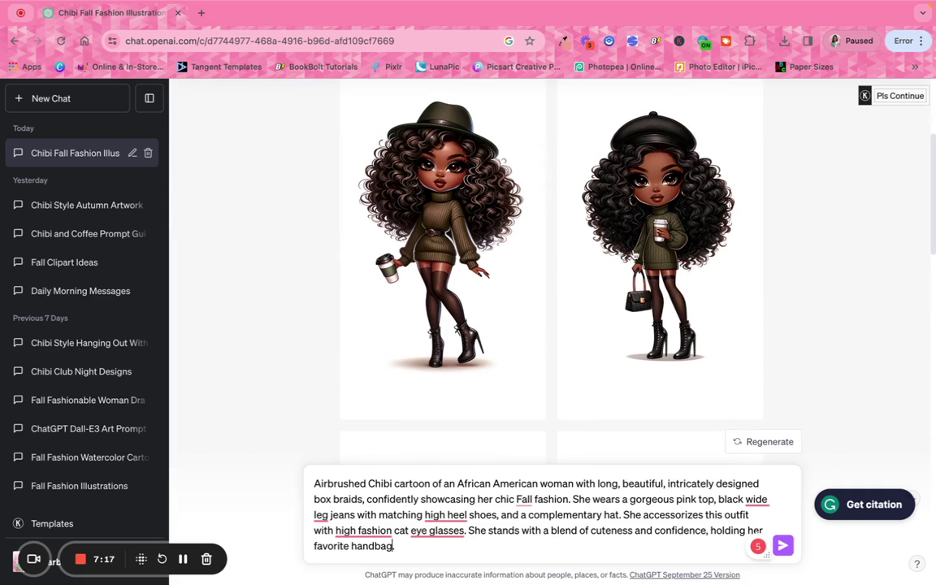
{"action": "left_click", "coordinate": [439, 260]}
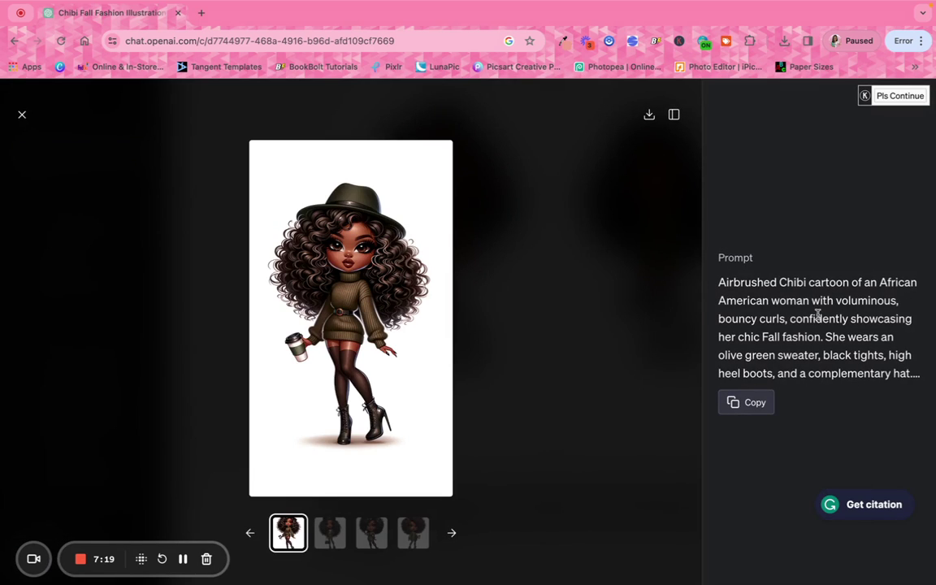
{"action": "left_click", "coordinate": [23, 117]}
{"action": "scroll", "coordinate": [530, 408], "scroll_direction": "down", "scroll_amount": 5}
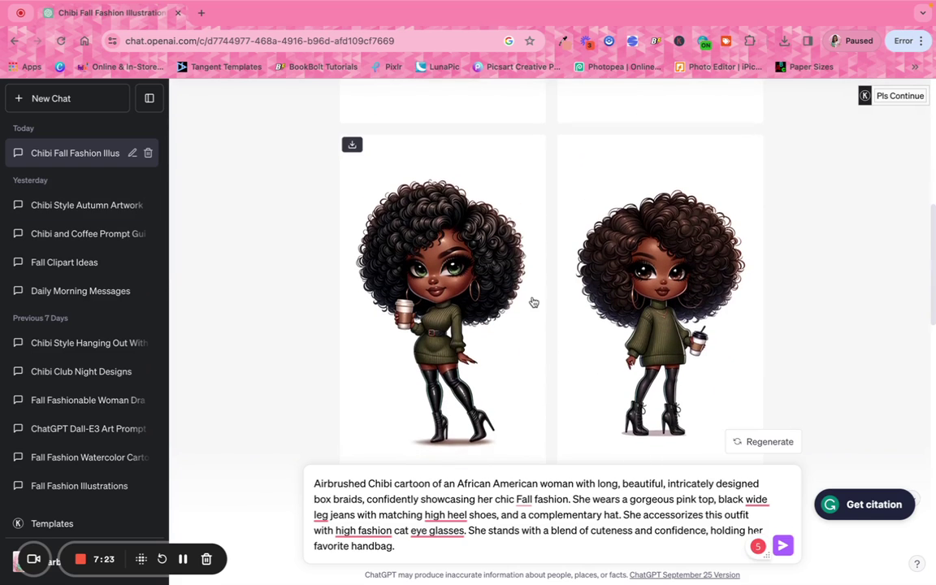
{"action": "scroll", "coordinate": [533, 305], "scroll_direction": "down", "scroll_amount": 5}
{"action": "scroll", "coordinate": [534, 308], "scroll_direction": "down", "scroll_amount": 10}
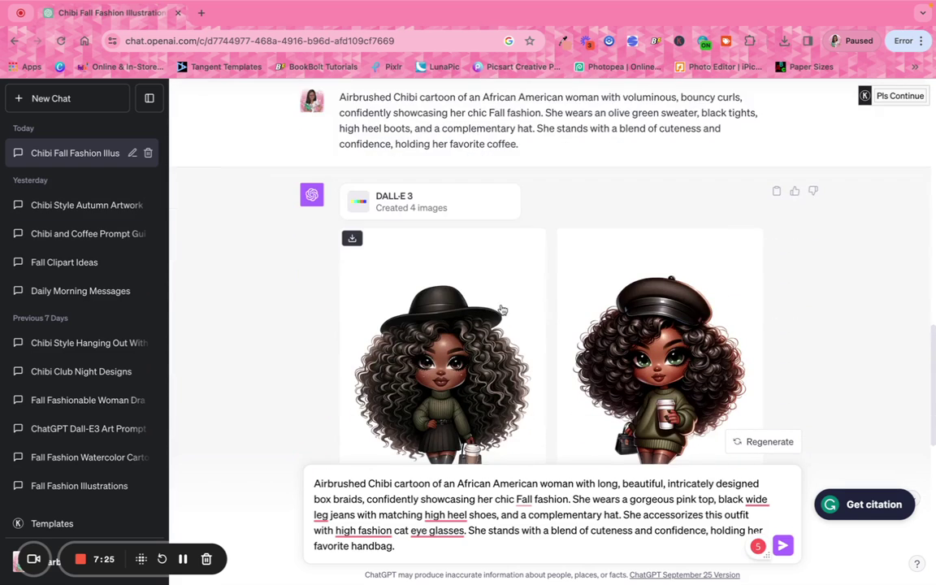
{"action": "scroll", "coordinate": [473, 303], "scroll_direction": "down", "scroll_amount": 10}
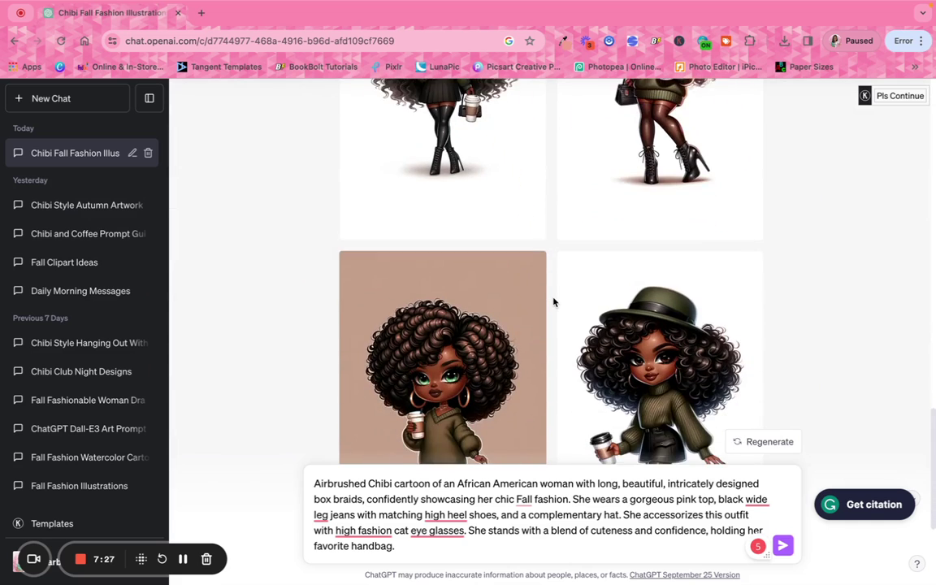
{"action": "scroll", "coordinate": [555, 301], "scroll_direction": "down", "scroll_amount": 1}
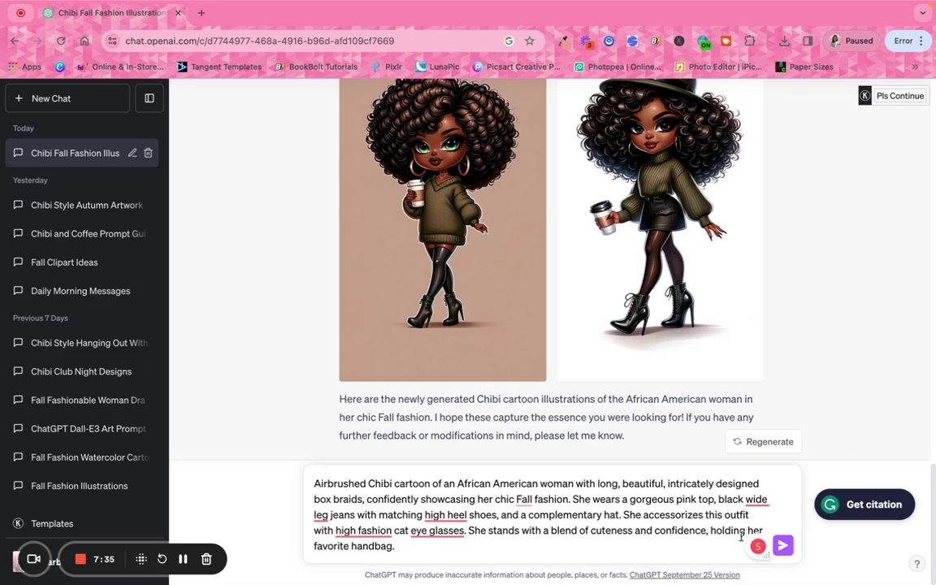
Submit the rewritten prompt and look over the newly generated illustrations.
{"action": "left_click", "coordinate": [786, 548]}
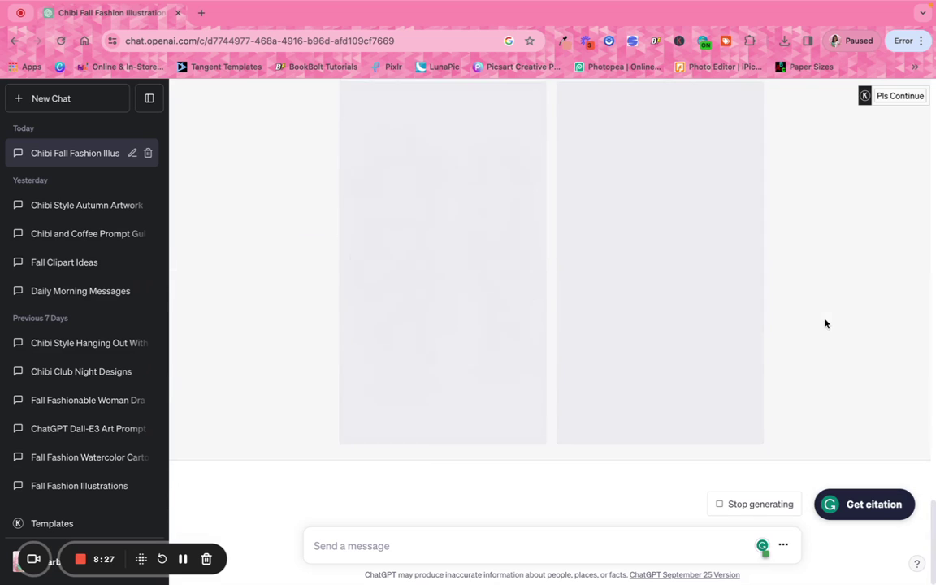
{"action": "scroll", "coordinate": [819, 317], "scroll_direction": "up", "scroll_amount": 3}
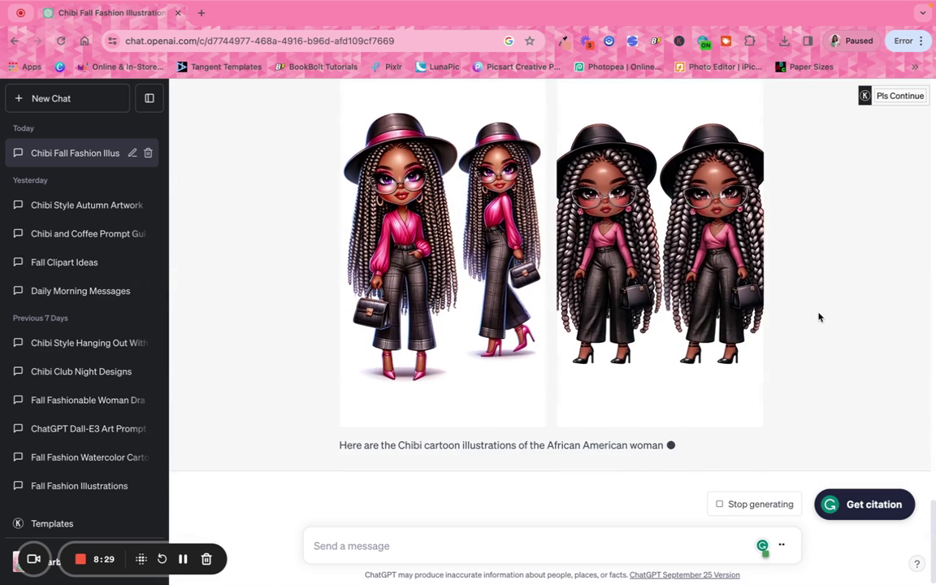
{"action": "scroll", "coordinate": [819, 319], "scroll_direction": "up", "scroll_amount": 5}
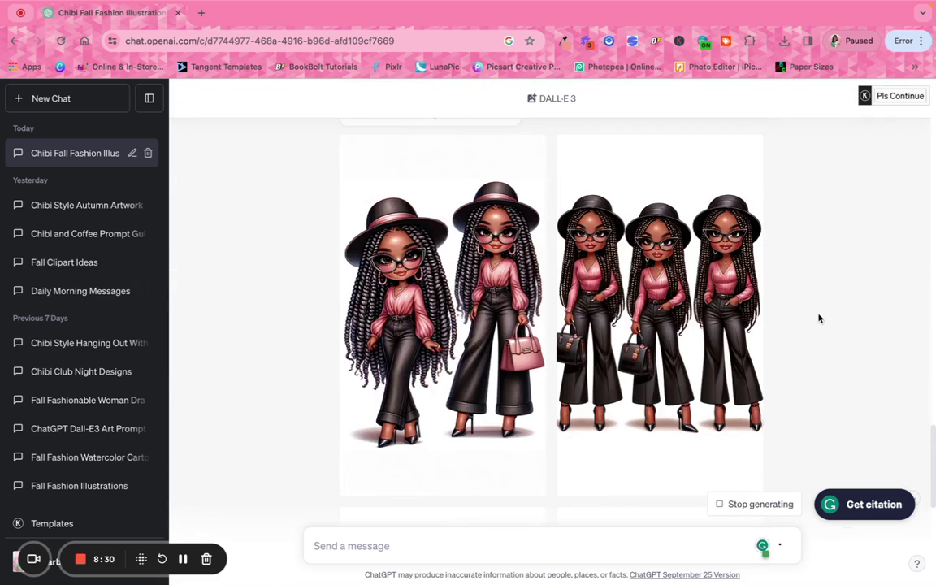
{"action": "mouse_move", "coordinate": [361, 232]}
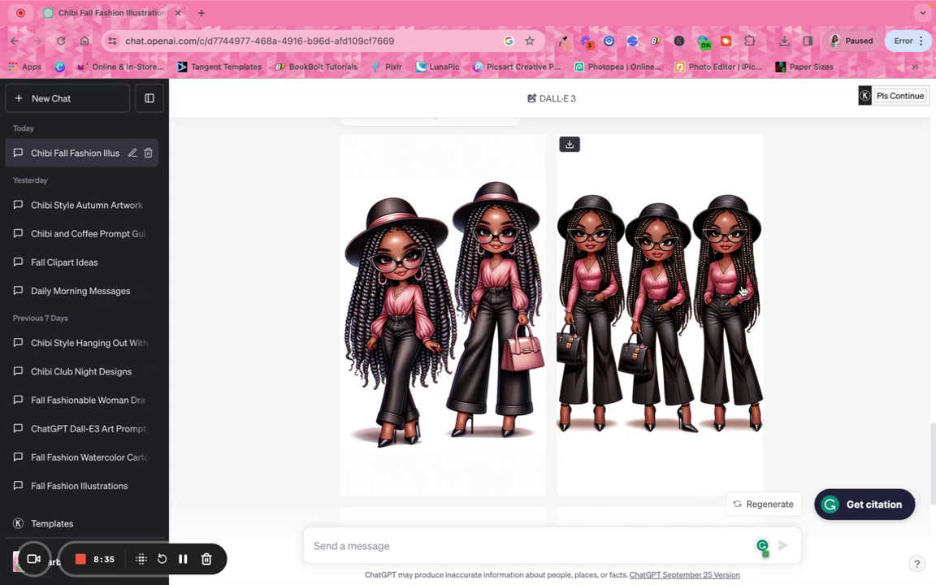
{"action": "scroll", "coordinate": [820, 355], "scroll_direction": "down", "scroll_amount": 6}
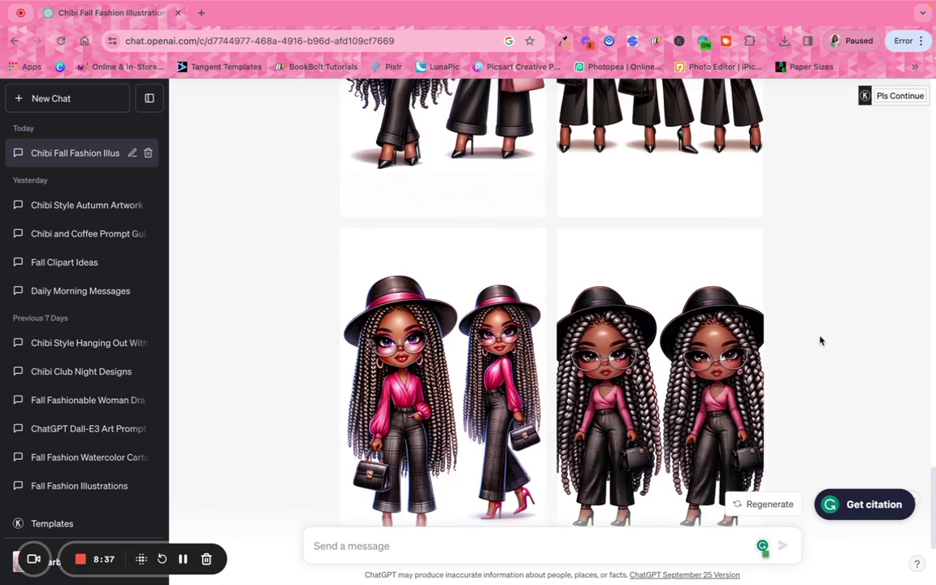
{"action": "mouse_move", "coordinate": [562, 313]}
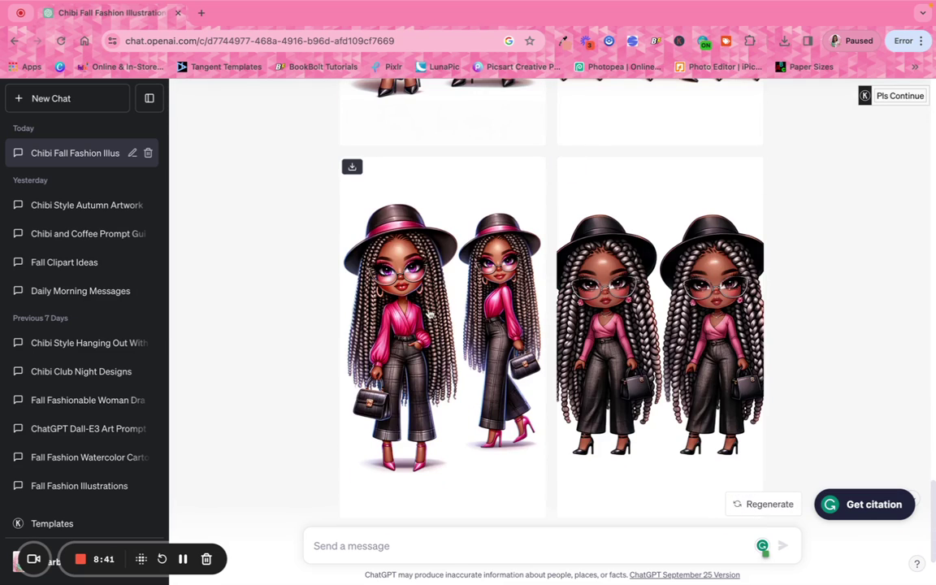
Enlarge the third and the first of the new illustrations in turn to inspect each image and its prompt, closing both views.
{"action": "left_click", "coordinate": [431, 313]}
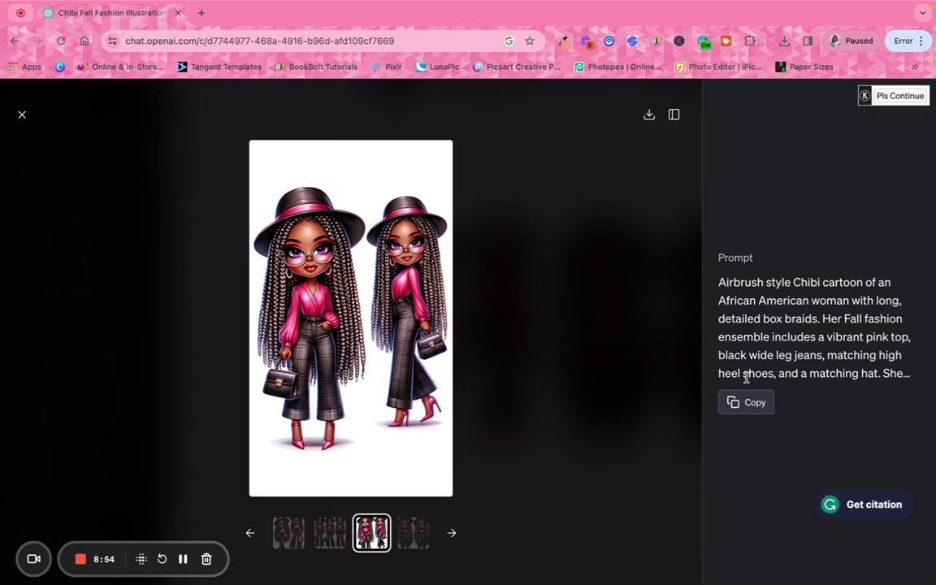
{"action": "left_click", "coordinate": [23, 117]}
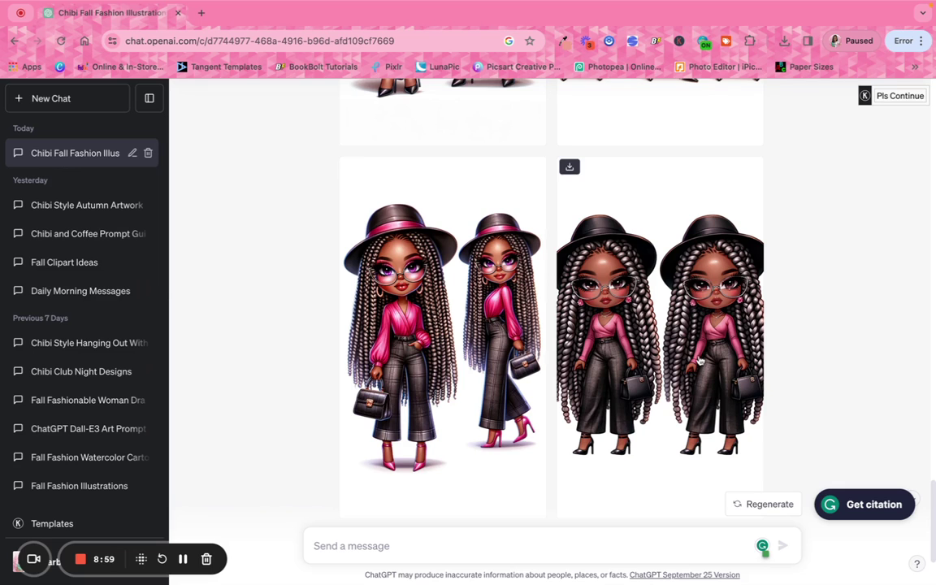
{"action": "scroll", "coordinate": [698, 362], "scroll_direction": "up", "scroll_amount": 3}
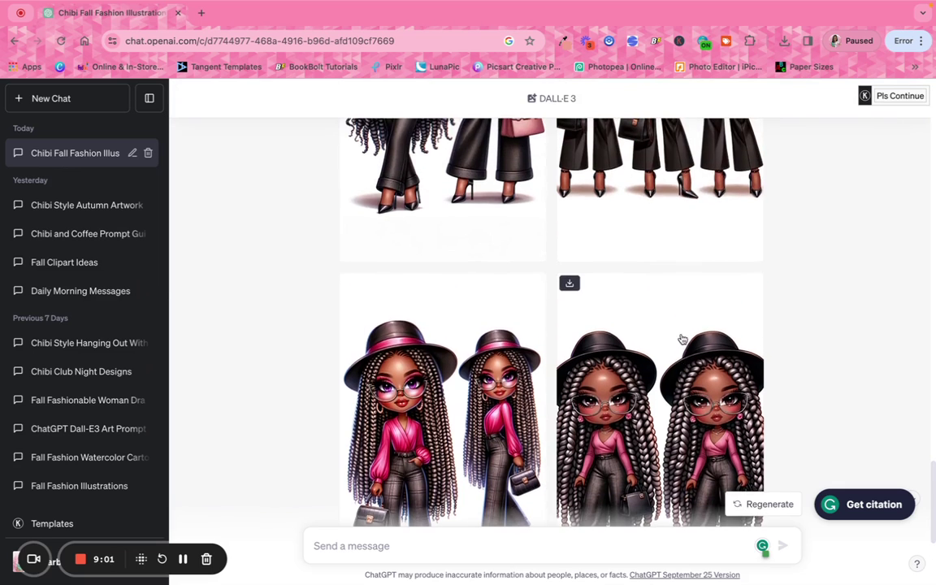
{"action": "scroll", "coordinate": [682, 340], "scroll_direction": "up", "scroll_amount": 5}
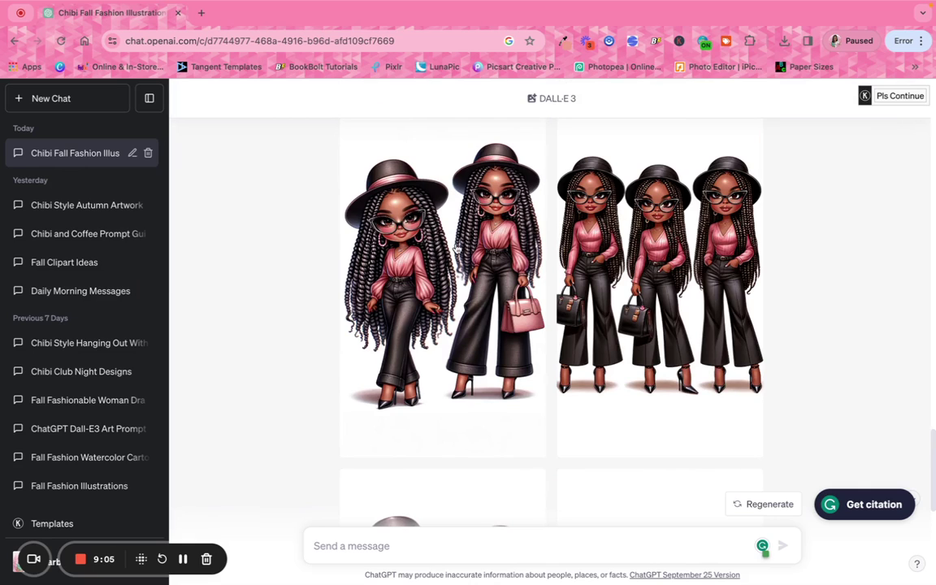
{"action": "left_click", "coordinate": [404, 220]}
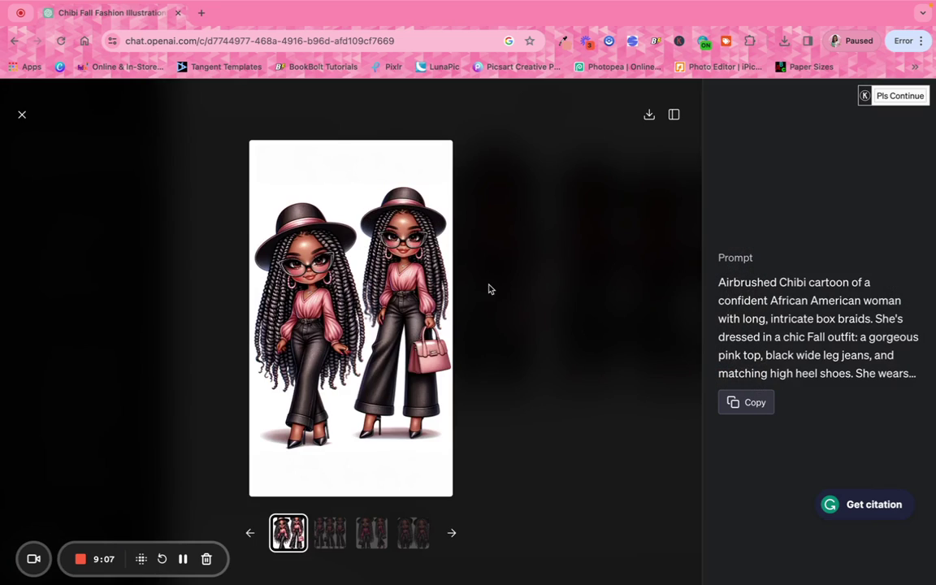
{"action": "left_click", "coordinate": [22, 118]}
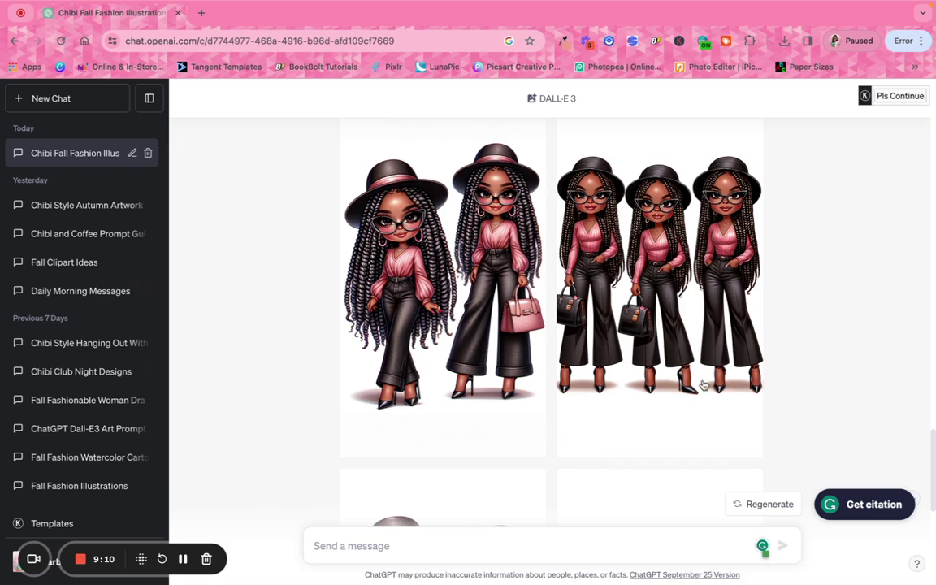
Reopen the third new illustration with the bright pink tops for a closer look, and return to the chat.
{"action": "scroll", "coordinate": [651, 353], "scroll_direction": "down", "scroll_amount": 1}
{"action": "scroll", "coordinate": [650, 353], "scroll_direction": "down", "scroll_amount": 5}
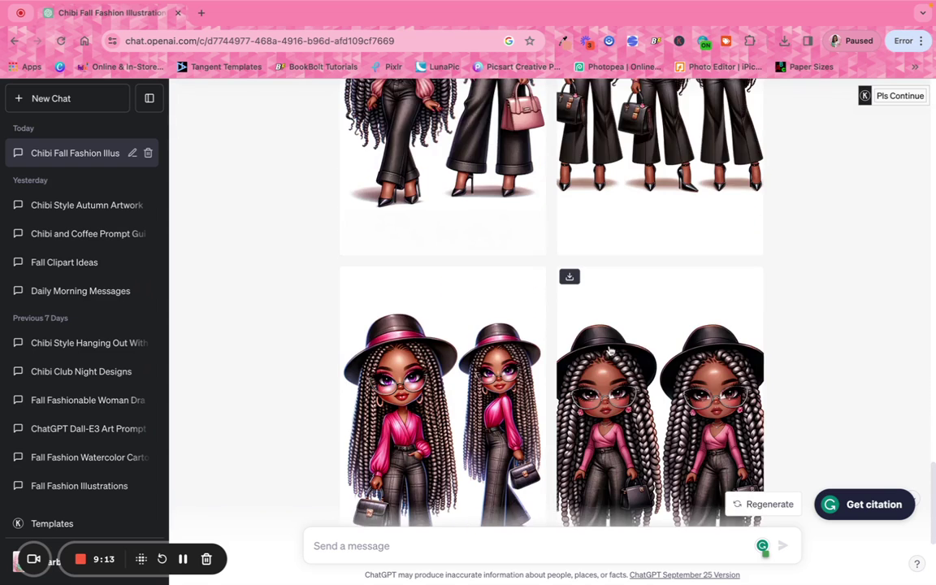
{"action": "left_click", "coordinate": [462, 324]}
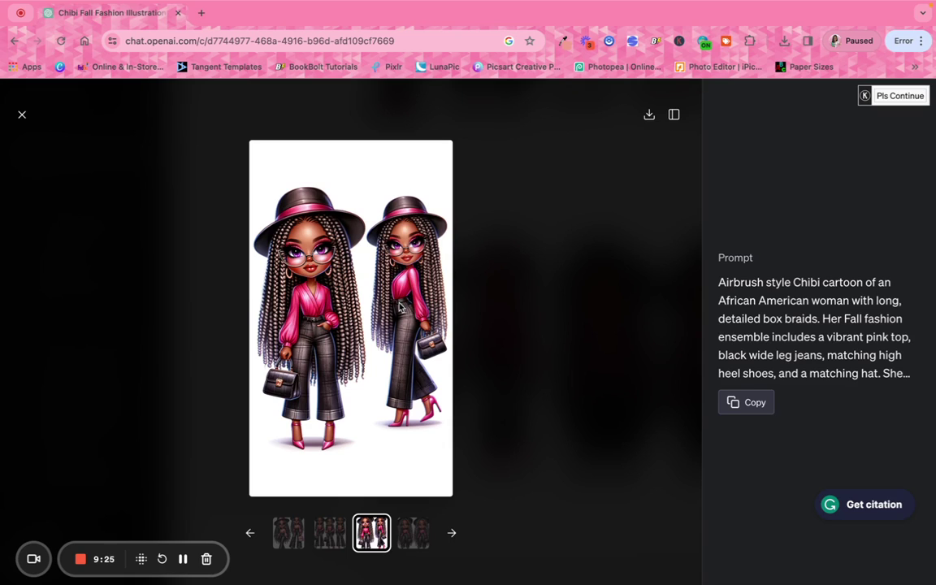
{"action": "left_click", "coordinate": [23, 116]}
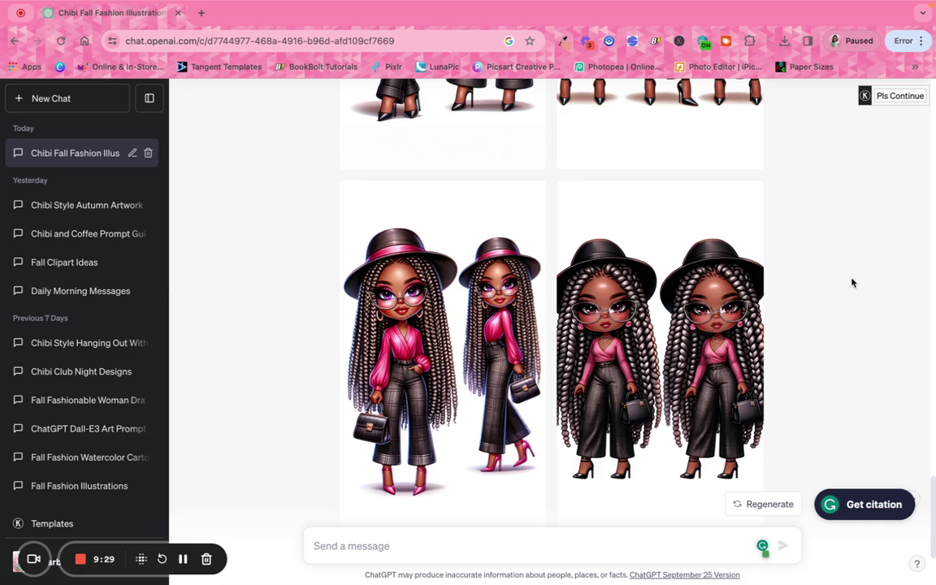
{"action": "scroll", "coordinate": [853, 282], "scroll_direction": "down", "scroll_amount": 2}
{"action": "scroll", "coordinate": [850, 286], "scroll_direction": "up", "scroll_amount": 1}
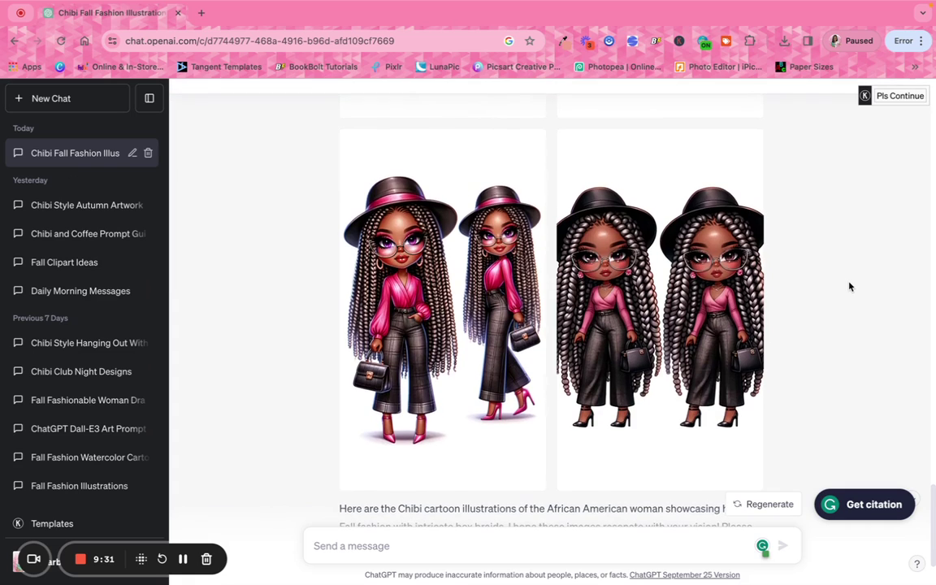